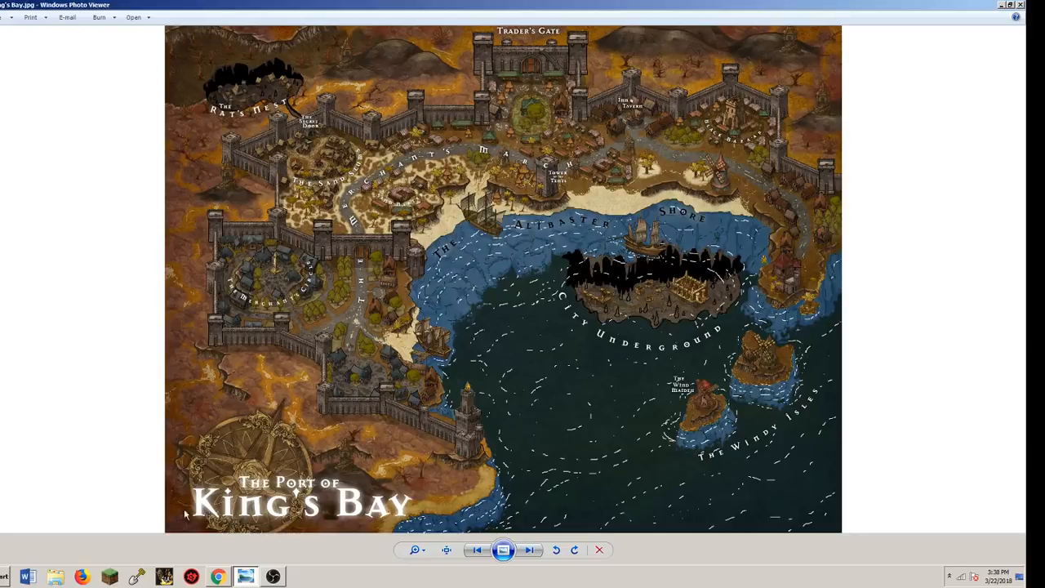
Switch to the Inkarnate map in Chrome and paint the whole canvas with the Custom 4/10 texture at brush size 128
click(218, 576)
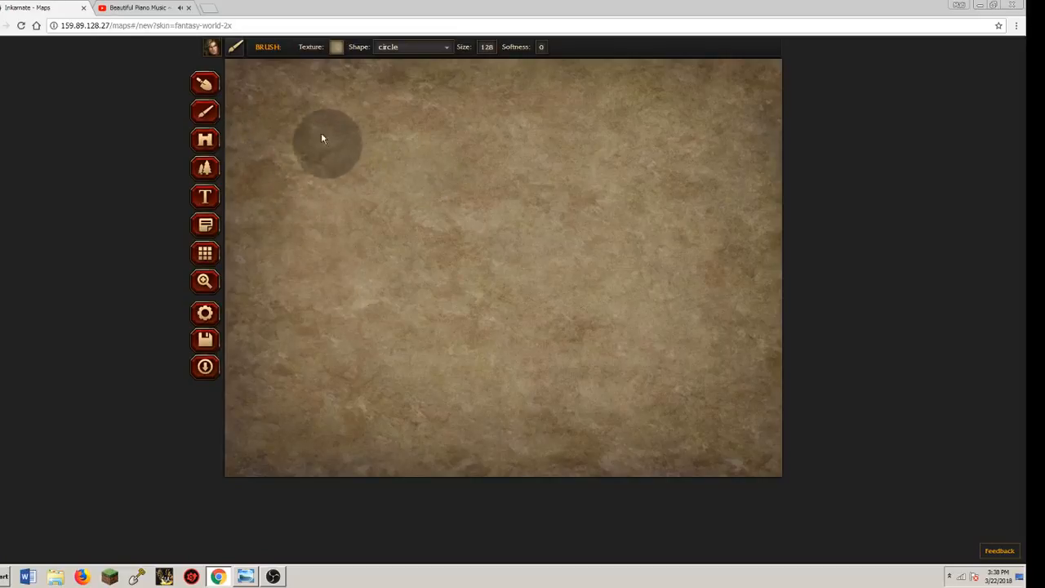
click(336, 46)
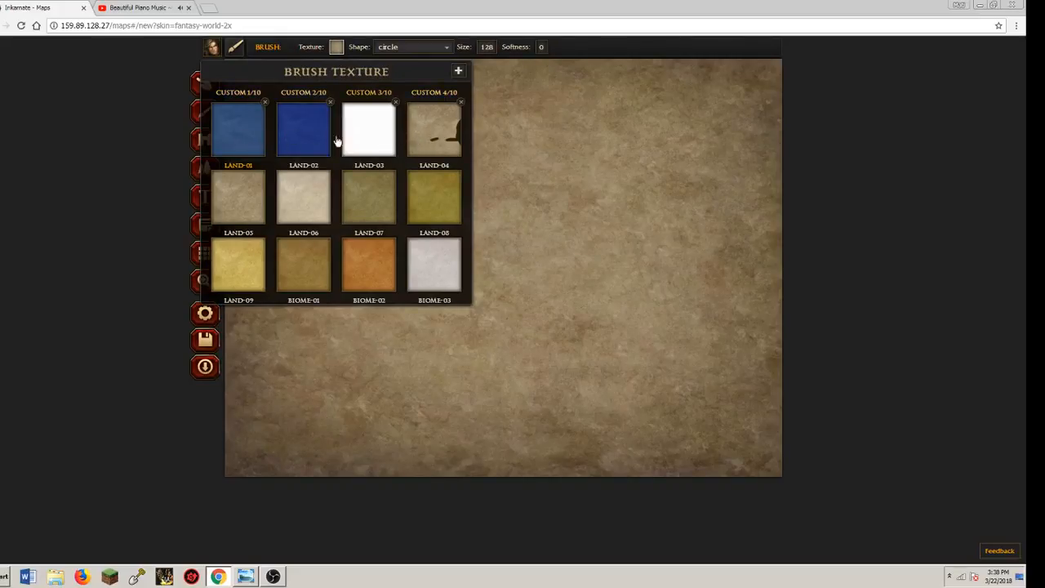
click(432, 137)
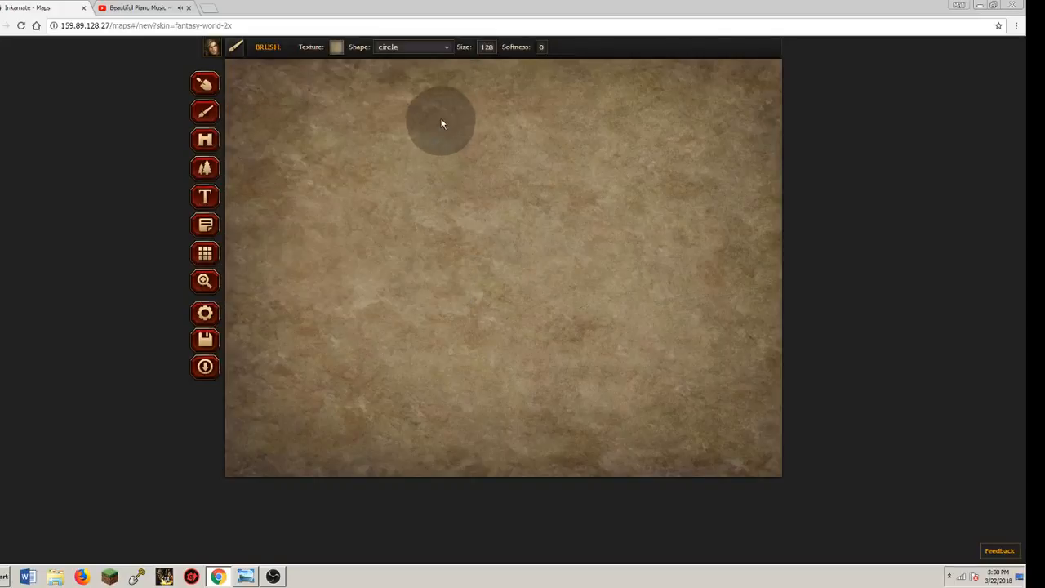
mouse_move(539, 86)
mouse_down()
mouse_move(428, 94)
mouse_move(647, 103)
mouse_move(280, 179)
mouse_move(297, 229)
mouse_move(376, 281)
mouse_move(280, 362)
mouse_move(316, 464)
mouse_move(330, 455)
mouse_move(295, 423)
mouse_move(238, 446)
mouse_move(235, 426)
mouse_move(275, 496)
mouse_move(229, 244)
mouse_move(281, 138)
mouse_move(235, 66)
mouse_move(247, 102)
mouse_move(266, 82)
mouse_move(375, 86)
mouse_move(836, 62)
mouse_move(869, 80)
mouse_move(802, 116)
mouse_move(812, 166)
mouse_move(757, 168)
mouse_move(711, 345)
mouse_move(632, 360)
mouse_move(780, 371)
mouse_move(772, 389)
mouse_move(748, 393)
mouse_move(756, 445)
mouse_move(776, 426)
mouse_move(705, 466)
mouse_move(756, 471)
mouse_up()
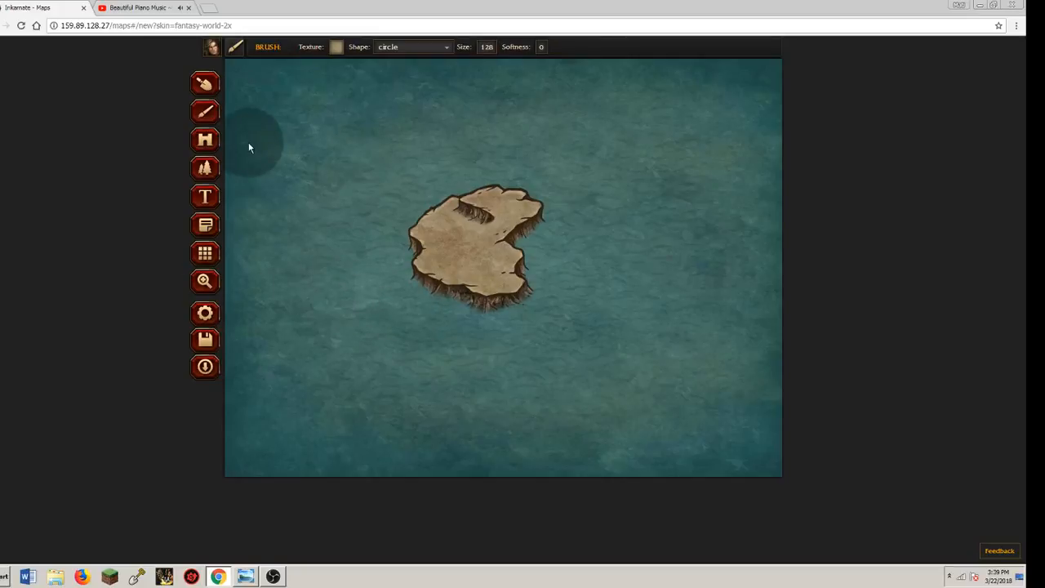
Outline the submerged cliff area below and beside the island using the Custom 1/10 blue texture at brush size 10
click(337, 47)
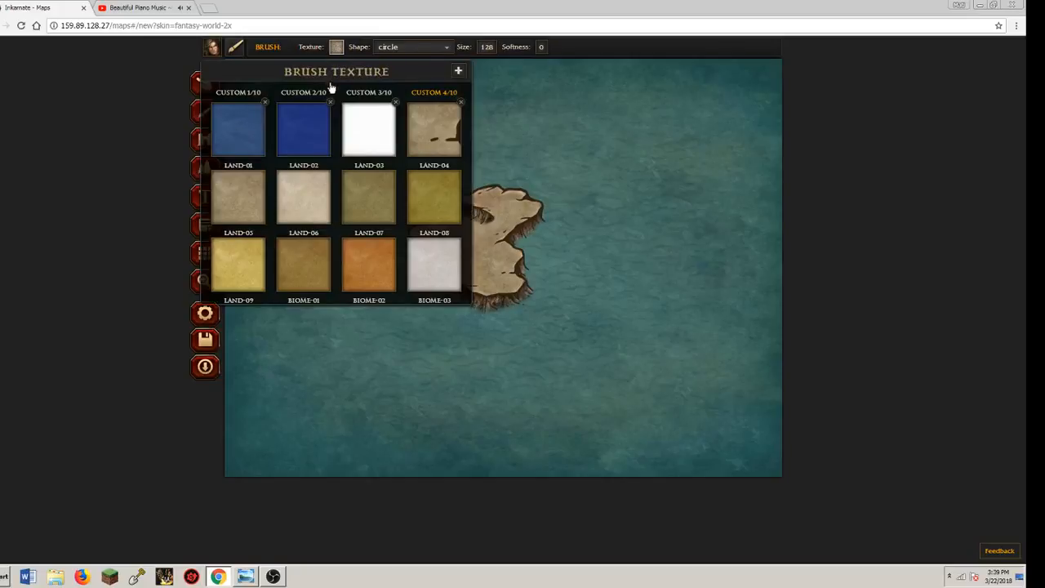
click(259, 133)
click(483, 47)
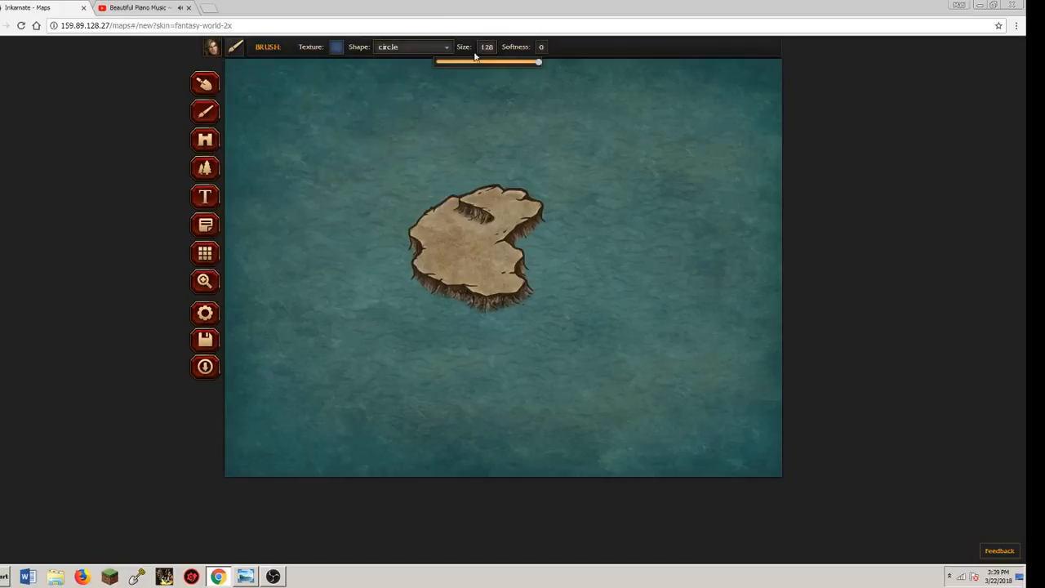
drag(453, 65, 444, 64)
drag(410, 256, 405, 269)
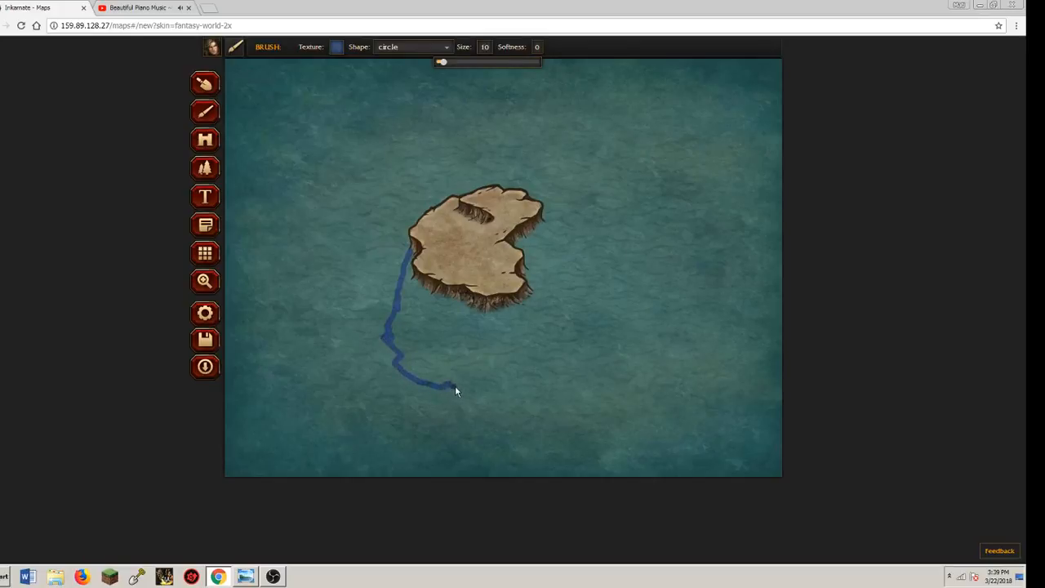
drag(474, 390, 537, 386)
drag(577, 357, 560, 332)
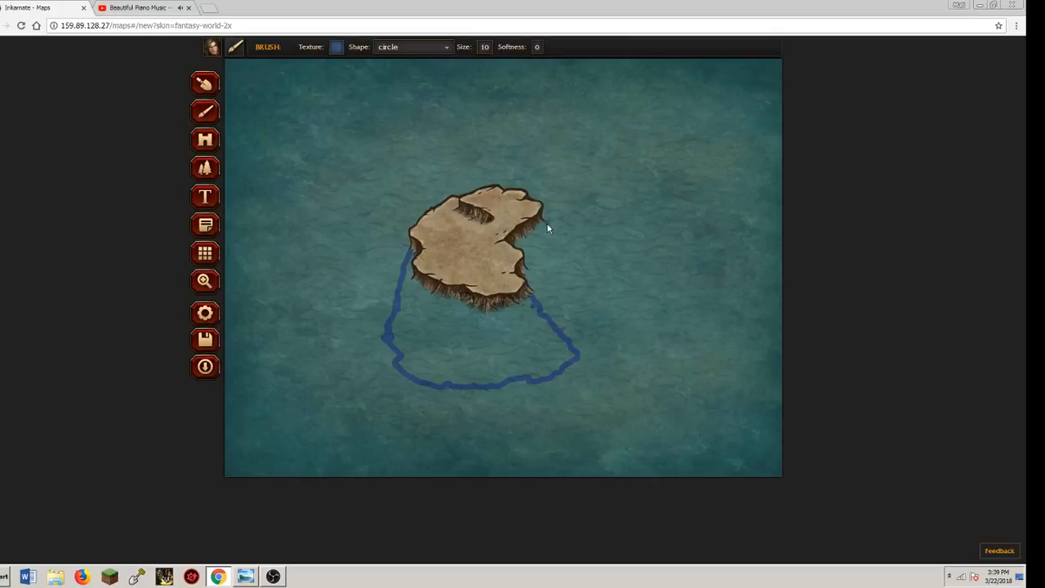
drag(543, 220, 550, 237)
Fill the middle of the outlined area just below the island with blue using brush size 93
click(485, 47)
drag(443, 63, 510, 62)
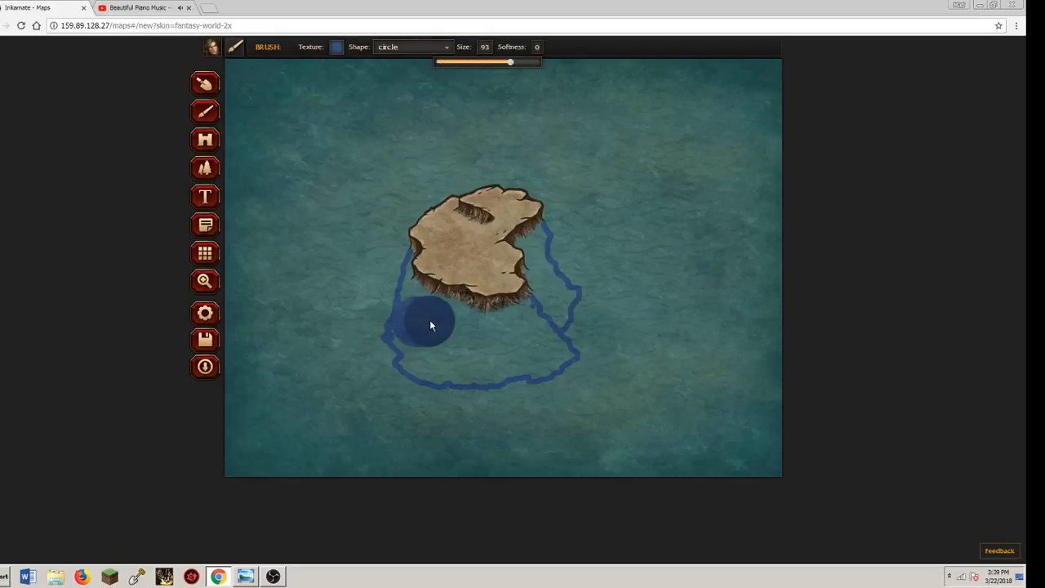
mouse_move(432, 325)
mouse_down()
mouse_move(508, 341)
mouse_move(525, 328)
mouse_up()
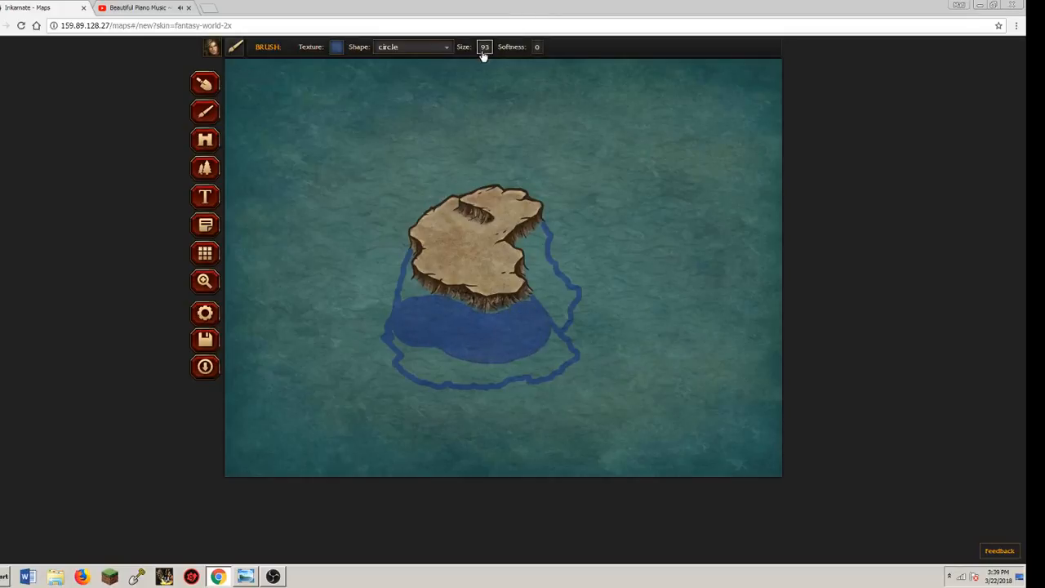
Fill the remaining gaps inside the lower outline with blue, using brush size 8 and then 19
drag(463, 63, 439, 63)
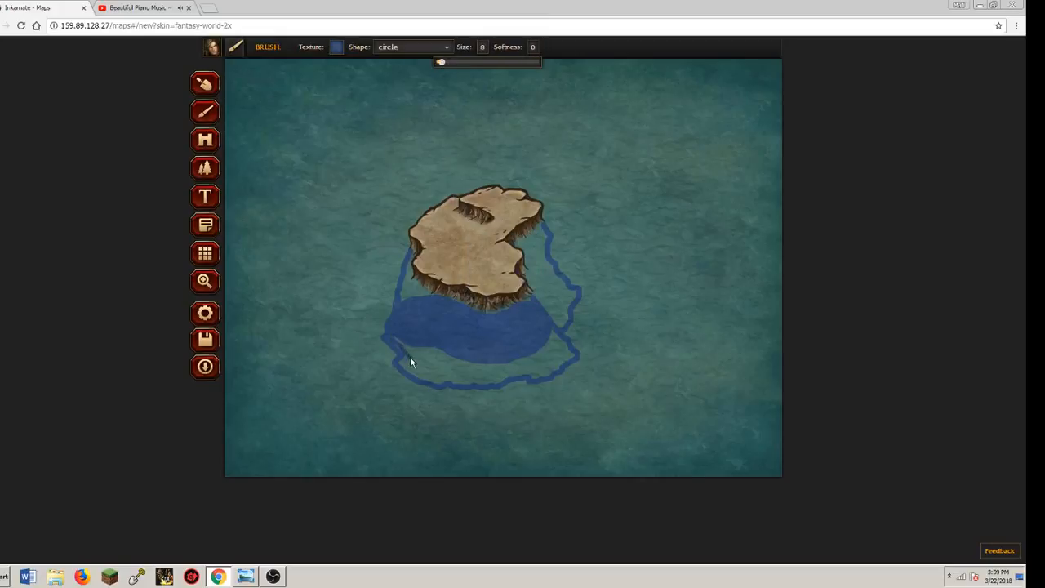
mouse_move(398, 350)
mouse_down()
mouse_move(396, 322)
mouse_move(419, 355)
mouse_up()
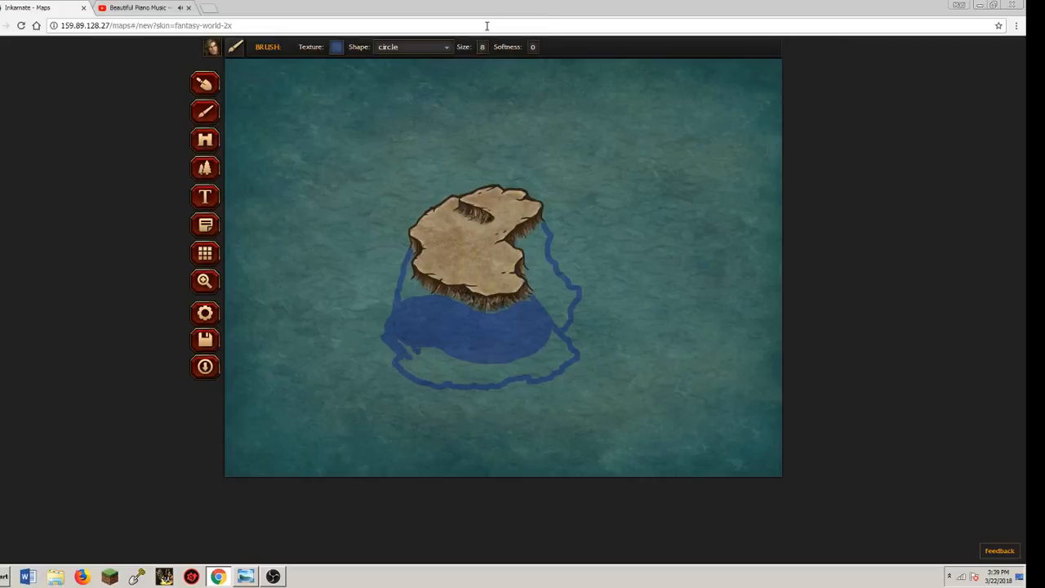
click(452, 62)
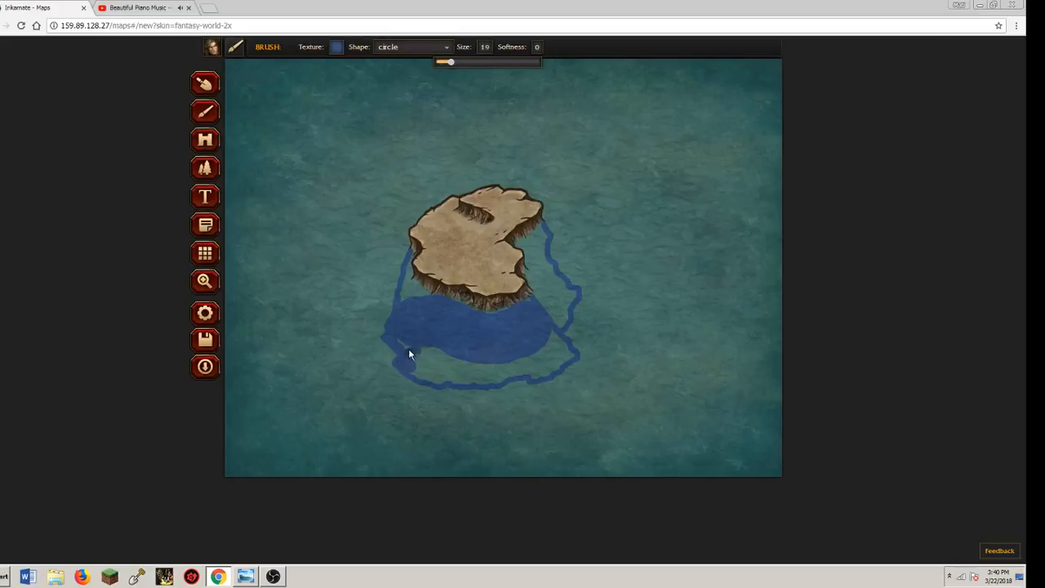
mouse_move(430, 373)
mouse_down()
mouse_move(414, 374)
mouse_move(441, 381)
mouse_up()
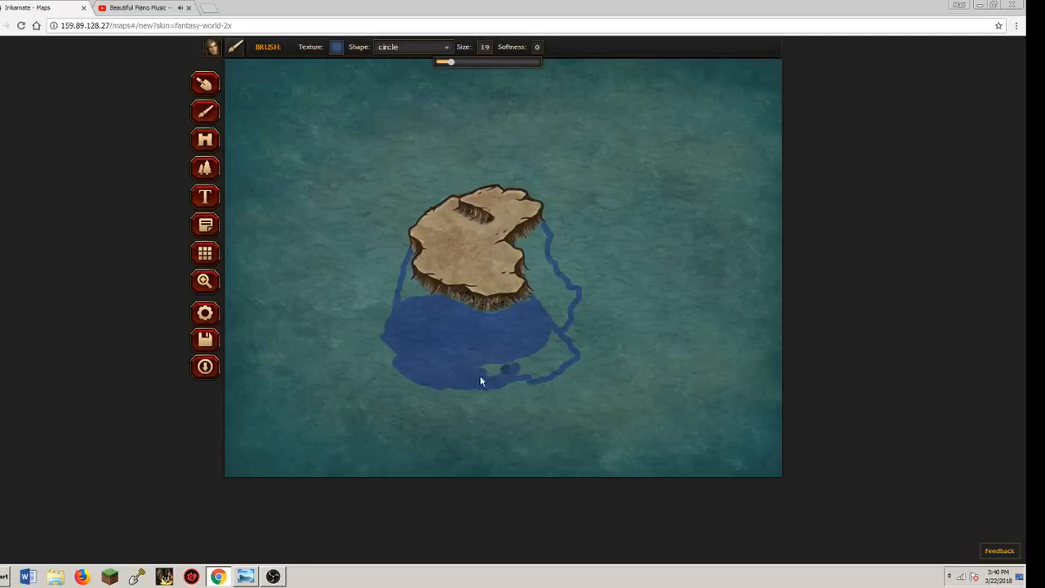
mouse_move(481, 381)
mouse_down()
mouse_move(515, 367)
mouse_move(537, 381)
mouse_up()
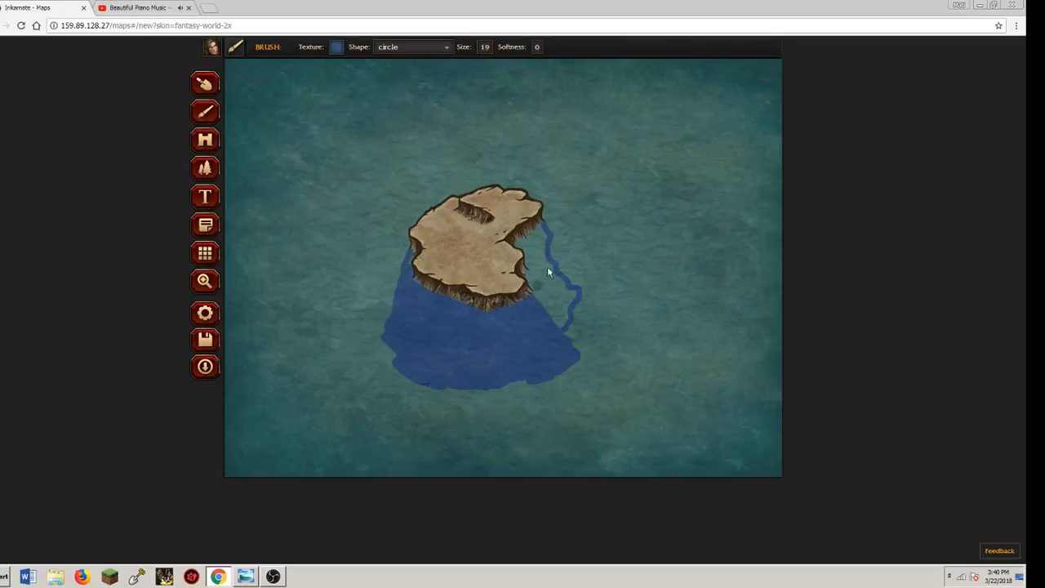
Fill the narrow outlined section on the island's east side with the same blue texture
mouse_move(533, 242)
mouse_down()
mouse_move(521, 246)
mouse_move(531, 279)
mouse_up()
mouse_move(496, 327)
mouse_down()
mouse_move(467, 299)
mouse_move(549, 301)
mouse_move(561, 328)
mouse_up()
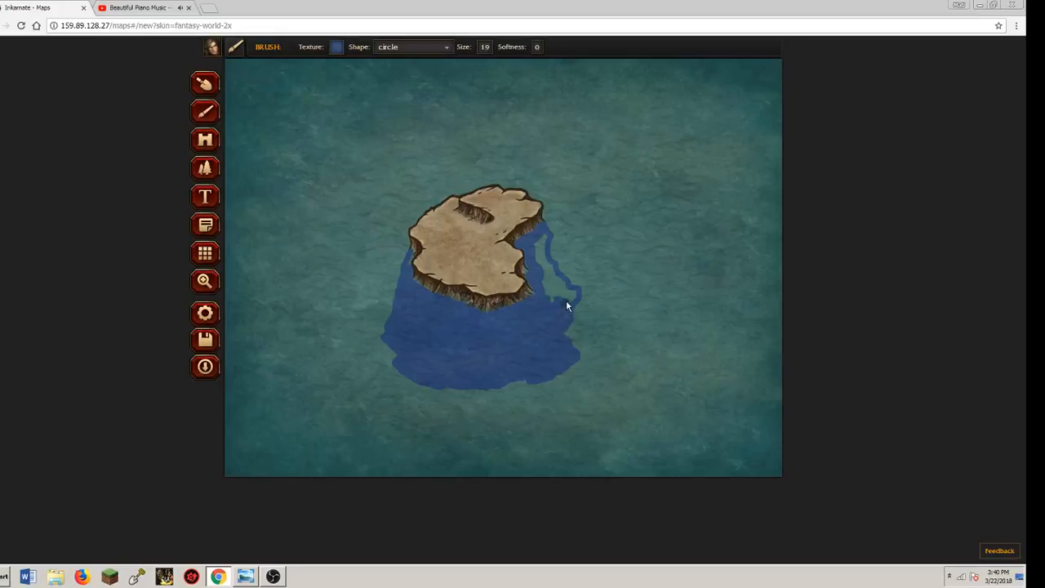
drag(547, 269, 544, 246)
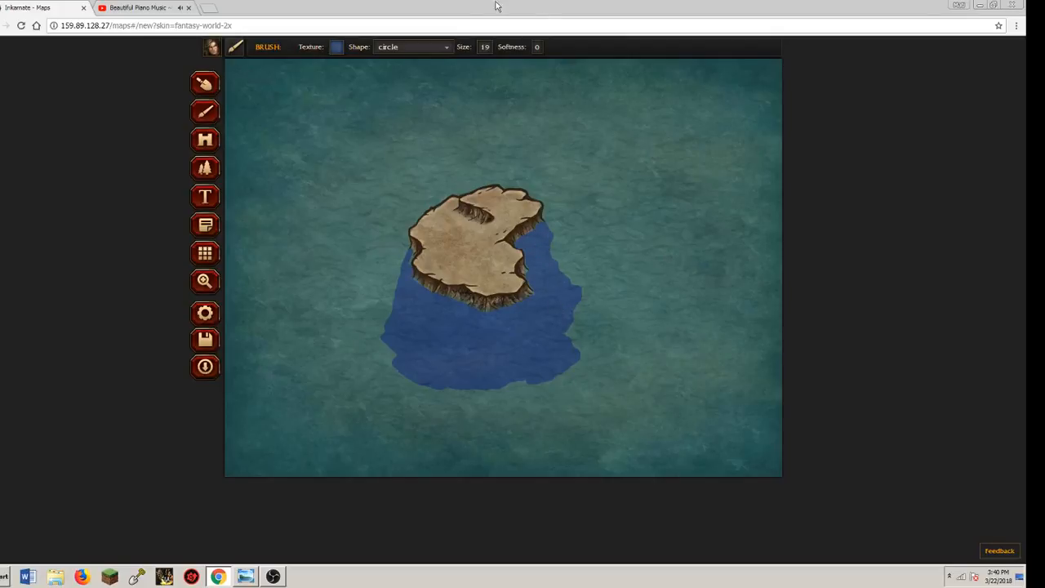
Blend the blue water into the island's cliff base, using brush size 15 with softness 1, and reduce the size to 9
click(484, 47)
drag(457, 62, 448, 62)
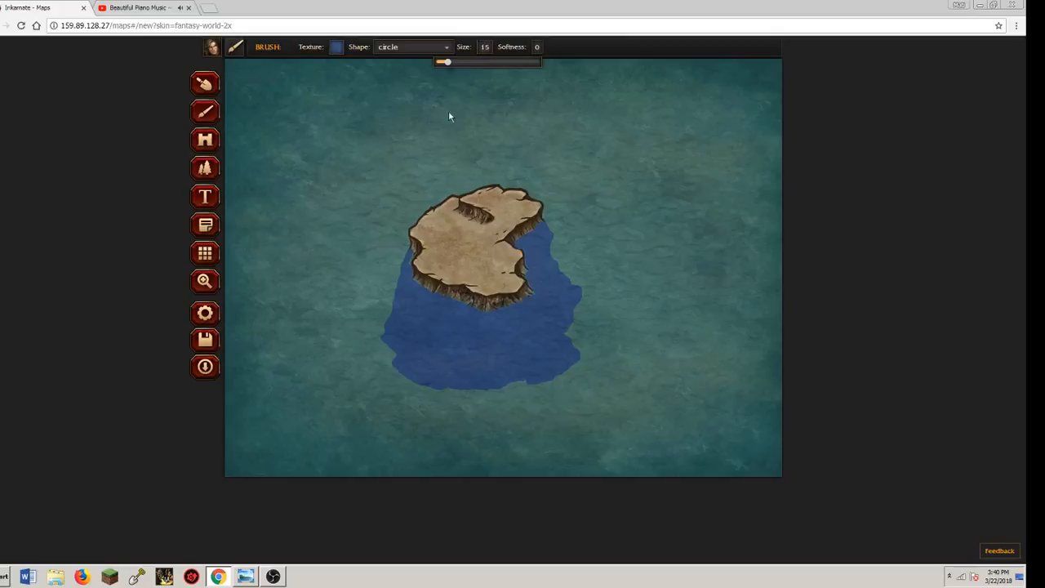
click(409, 258)
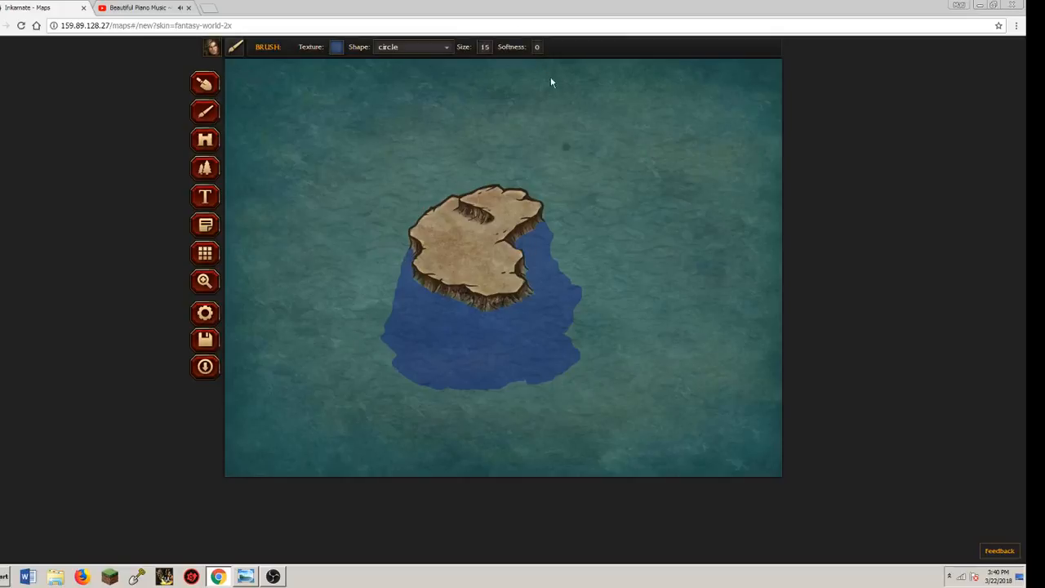
click(537, 48)
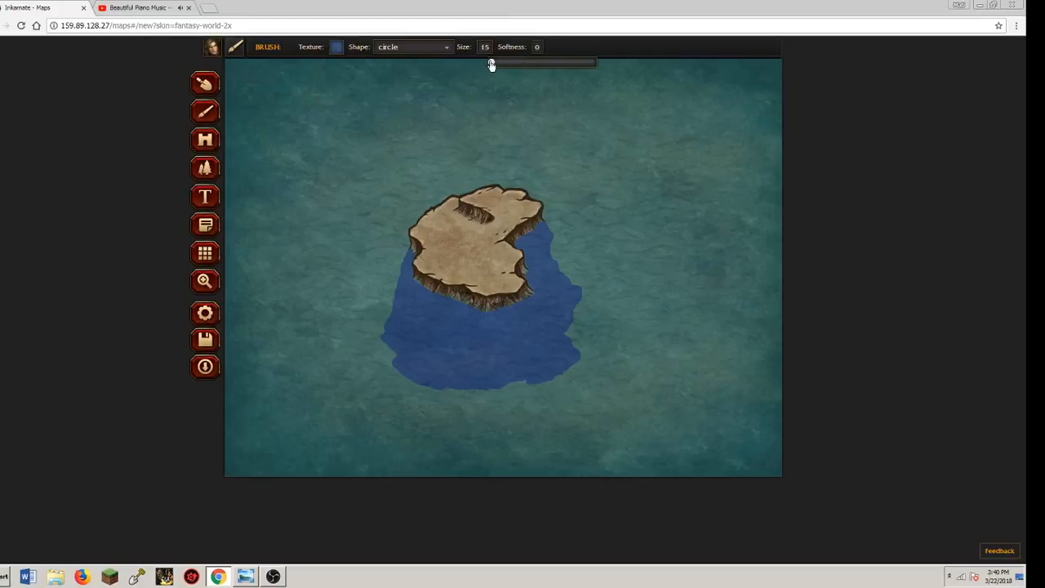
drag(491, 62, 623, 86)
click(483, 328)
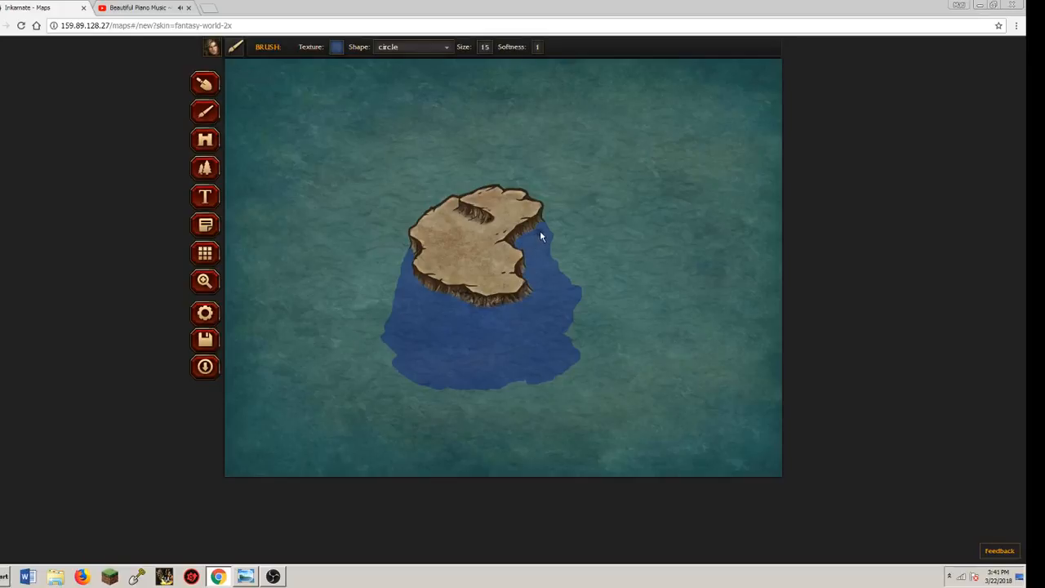
click(487, 48)
drag(449, 63, 441, 63)
Paint the open sea around the island dark blue with the Custom 2/10 texture at size 96 and softness 0
click(342, 46)
click(310, 117)
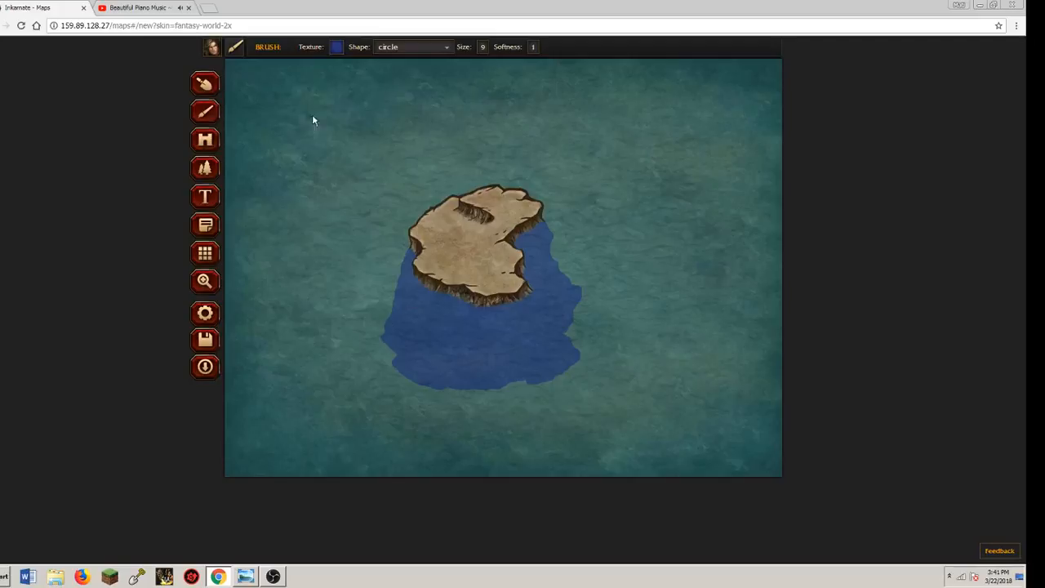
click(481, 51)
mouse_move(445, 65)
mouse_down()
mouse_move(515, 66)
mouse_move(490, 65)
mouse_up()
click(537, 51)
mouse_move(422, 155)
mouse_down()
mouse_move(364, 185)
mouse_move(284, 179)
mouse_move(184, 202)
mouse_move(271, 62)
mouse_move(394, 48)
mouse_move(600, 69)
mouse_move(616, 102)
mouse_move(471, 117)
mouse_move(607, 143)
mouse_move(695, 189)
mouse_move(704, 219)
mouse_move(640, 204)
mouse_move(636, 188)
mouse_move(761, 73)
mouse_move(781, 71)
mouse_move(708, 219)
mouse_move(701, 267)
mouse_move(617, 383)
mouse_move(638, 381)
mouse_move(602, 403)
mouse_move(670, 434)
mouse_move(619, 463)
mouse_move(755, 465)
mouse_move(707, 330)
mouse_move(746, 202)
mouse_move(775, 280)
mouse_move(756, 349)
mouse_move(758, 429)
mouse_move(735, 445)
mouse_move(525, 461)
mouse_move(523, 442)
mouse_move(498, 471)
mouse_move(504, 457)
mouse_move(433, 445)
mouse_move(340, 454)
mouse_move(258, 363)
mouse_move(442, 436)
mouse_move(506, 439)
mouse_move(337, 464)
mouse_move(431, 470)
mouse_move(246, 455)
mouse_move(191, 364)
mouse_move(218, 387)
mouse_move(242, 384)
mouse_move(262, 467)
mouse_up()
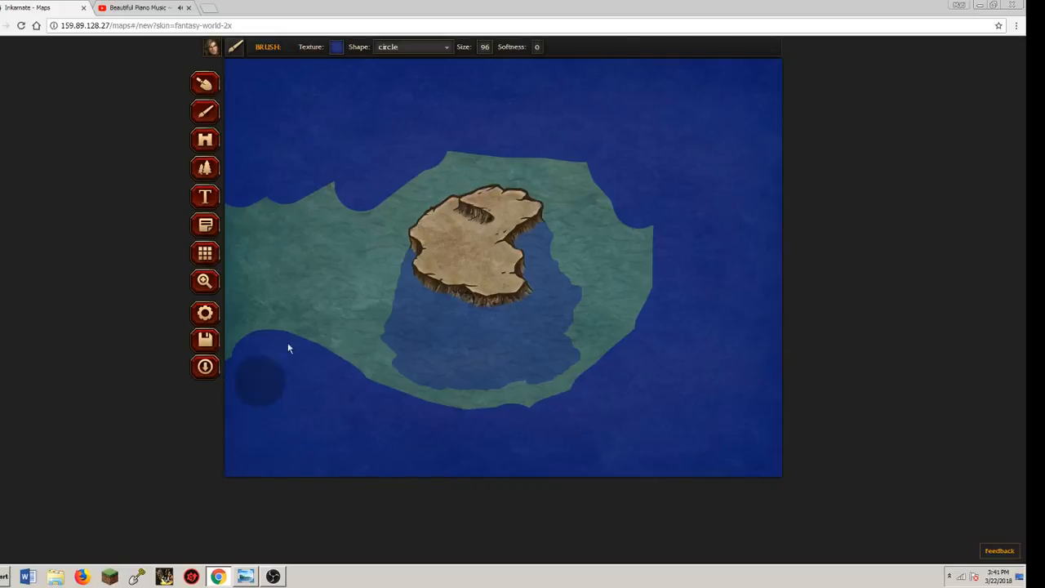
mouse_move(286, 345)
mouse_down()
mouse_move(306, 279)
mouse_move(343, 225)
mouse_move(355, 269)
mouse_up()
mouse_move(289, 315)
mouse_down()
mouse_move(270, 191)
mouse_move(238, 261)
mouse_move(218, 237)
mouse_move(235, 232)
mouse_move(234, 340)
mouse_move(260, 307)
mouse_move(279, 236)
mouse_move(321, 219)
mouse_move(304, 221)
mouse_move(317, 199)
mouse_up()
mouse_move(258, 343)
mouse_down()
mouse_move(339, 311)
mouse_move(352, 369)
mouse_move(381, 402)
mouse_move(337, 325)
mouse_move(371, 262)
mouse_move(387, 181)
mouse_move(428, 155)
mouse_move(565, 151)
mouse_move(597, 162)
mouse_move(580, 160)
mouse_move(579, 192)
mouse_move(595, 214)
mouse_move(591, 244)
mouse_move(619, 285)
mouse_move(621, 356)
mouse_move(633, 251)
mouse_up()
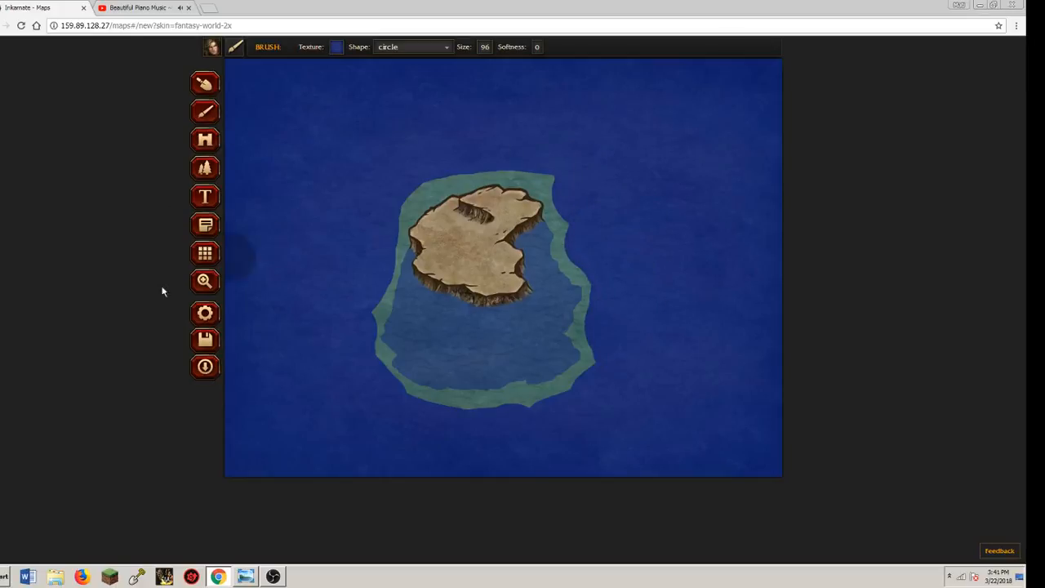
Paint dark blue over the teal water along the island's northern coast at brush size 96
scroll(420, 198, up, 6)
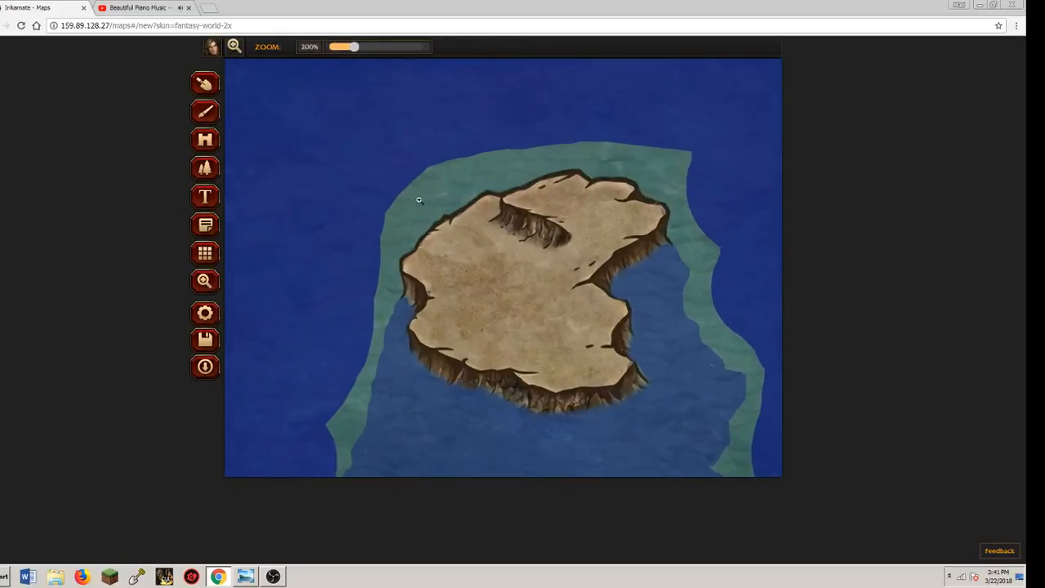
click(204, 112)
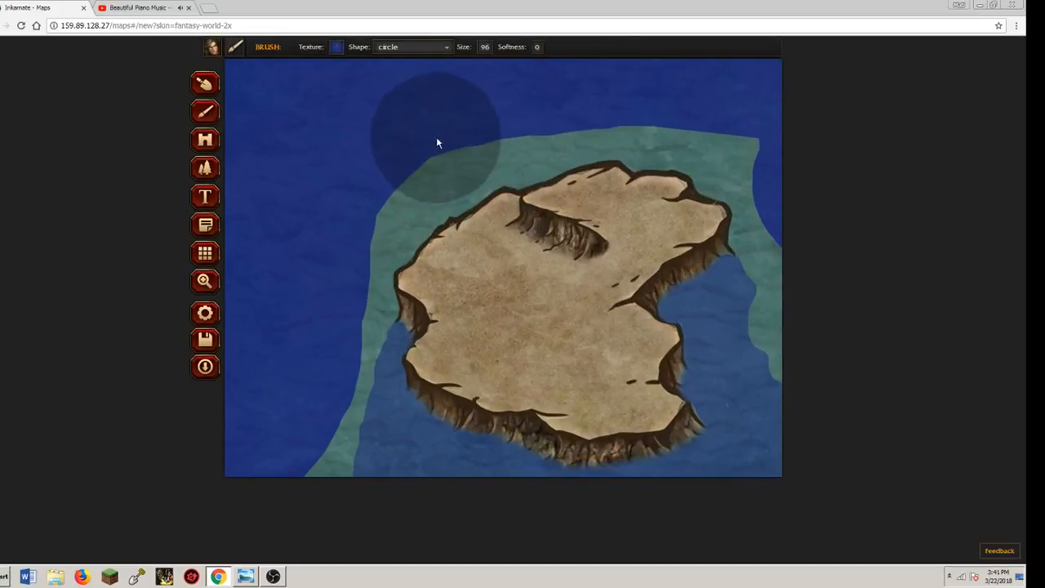
mouse_move(445, 148)
mouse_down()
mouse_move(387, 183)
mouse_move(361, 215)
mouse_move(411, 149)
mouse_move(500, 98)
mouse_move(514, 109)
mouse_move(508, 126)
mouse_move(481, 130)
mouse_move(509, 115)
mouse_move(516, 124)
mouse_move(647, 96)
mouse_move(748, 135)
mouse_up()
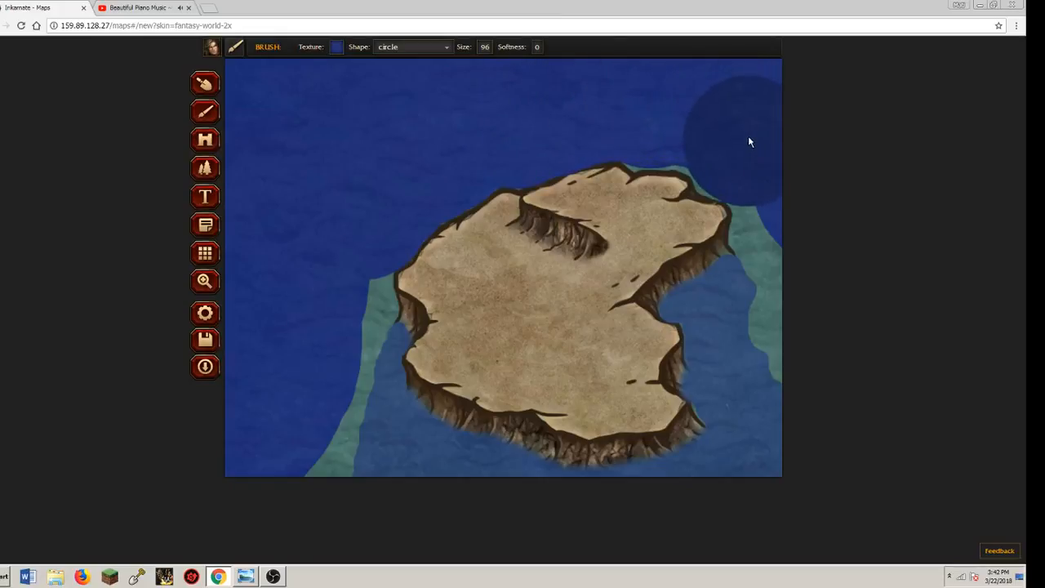
Cover the teal remnants along the island's northeast coast with dark blue using brush size 11
click(337, 48)
click(485, 47)
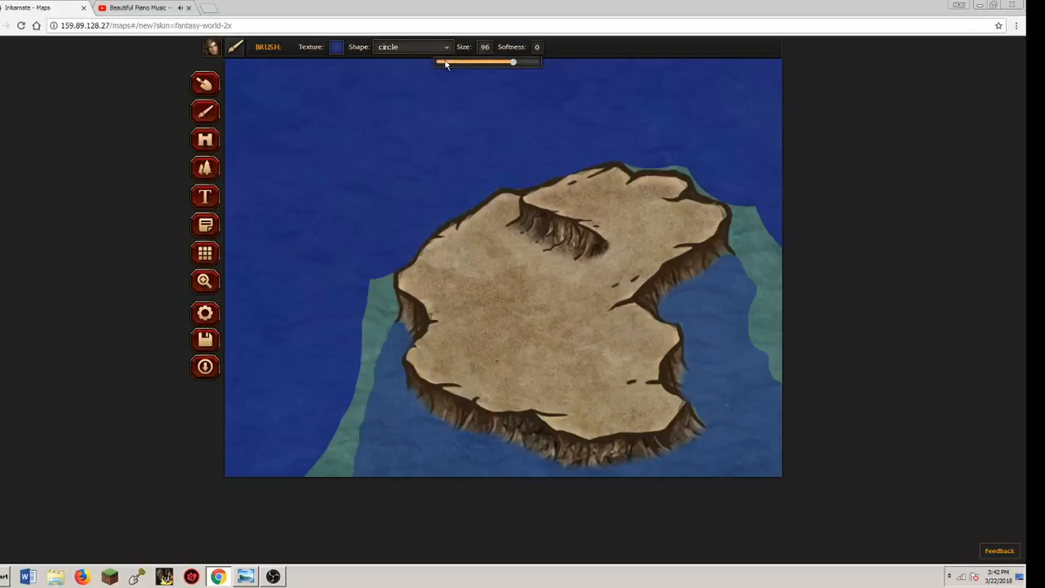
click(446, 63)
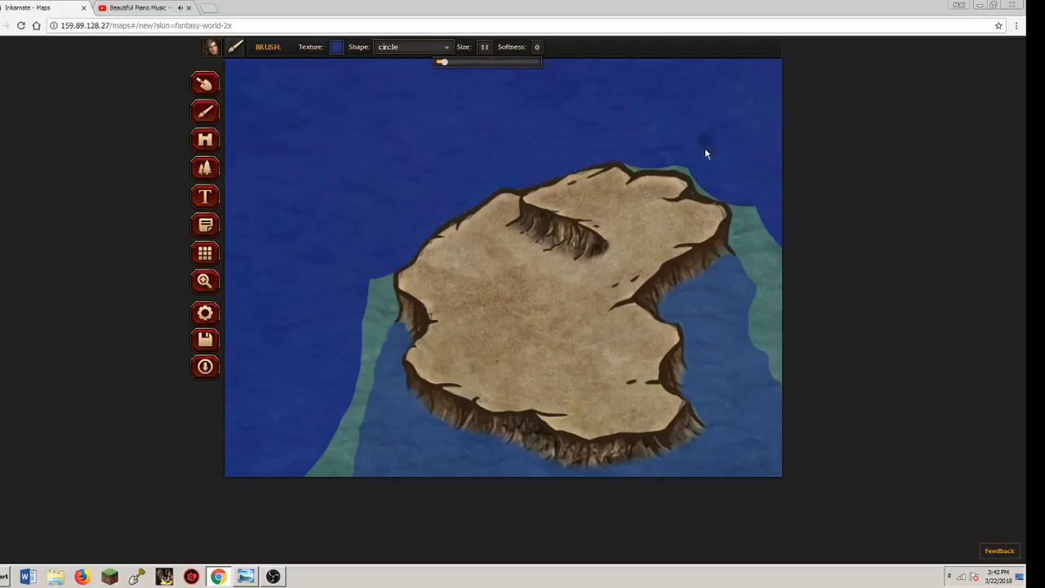
click(636, 161)
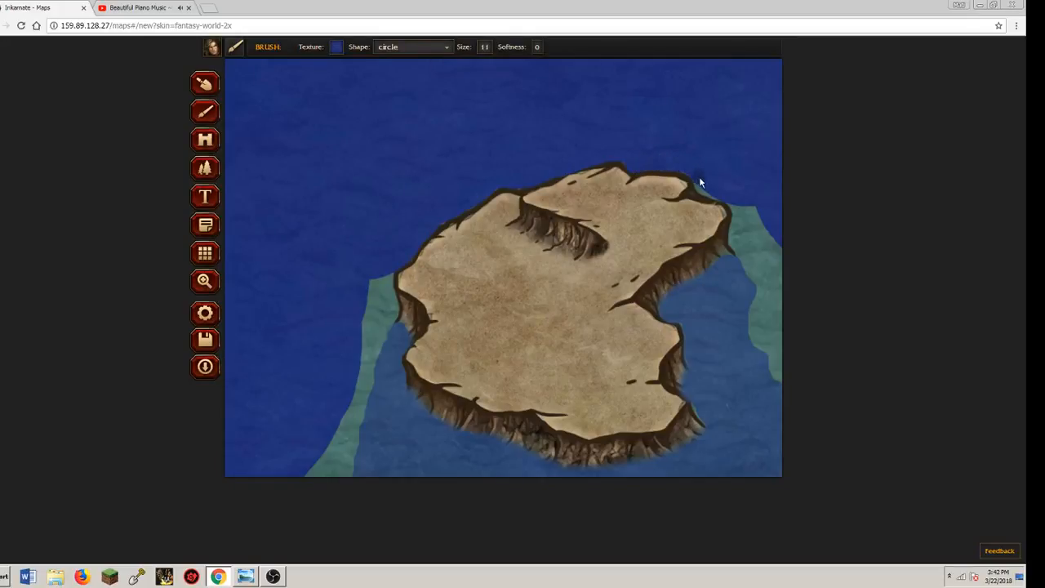
drag(699, 178, 723, 192)
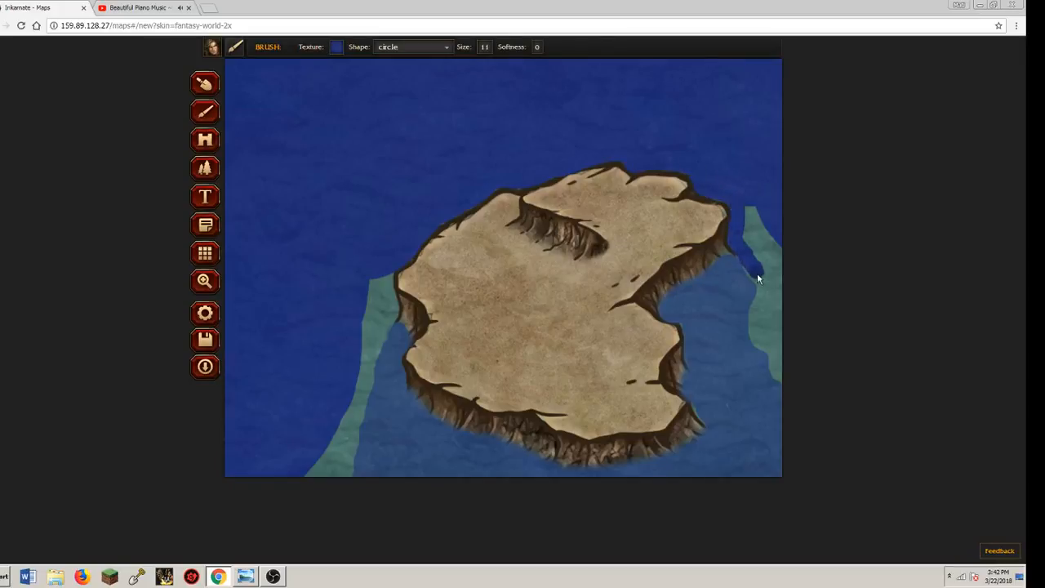
mouse_move(757, 279)
mouse_down()
mouse_move(751, 209)
mouse_move(780, 284)
mouse_move(780, 258)
mouse_up()
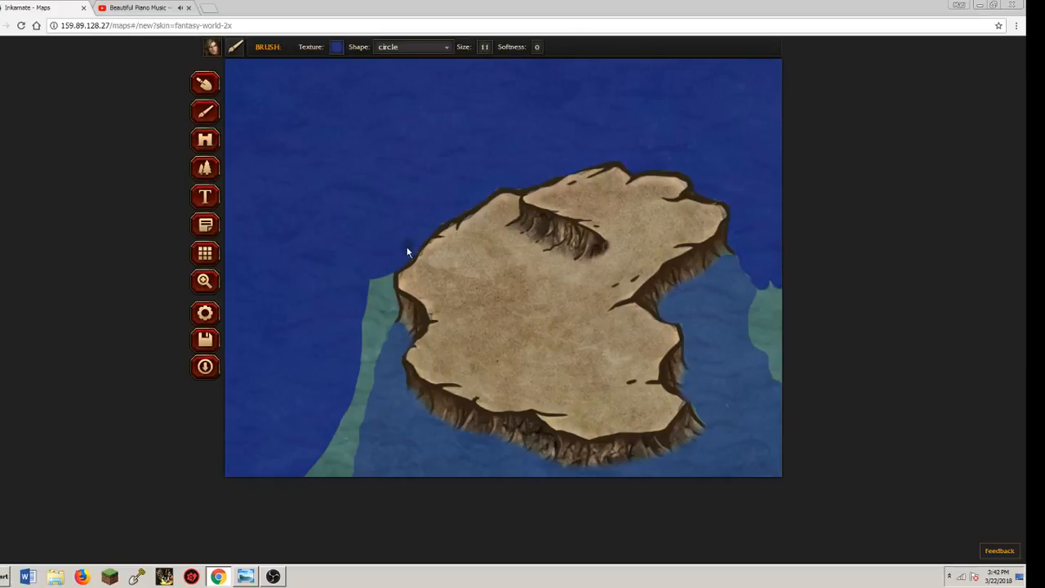
Paint dark blue over the teal strip along the western edge of the island's lighter submerged area at brush size 11
drag(389, 278, 391, 317)
mouse_move(386, 278)
mouse_down()
mouse_move(386, 327)
mouse_move(351, 333)
mouse_move(399, 149)
mouse_move(373, 256)
mouse_move(361, 191)
mouse_up()
click(206, 283)
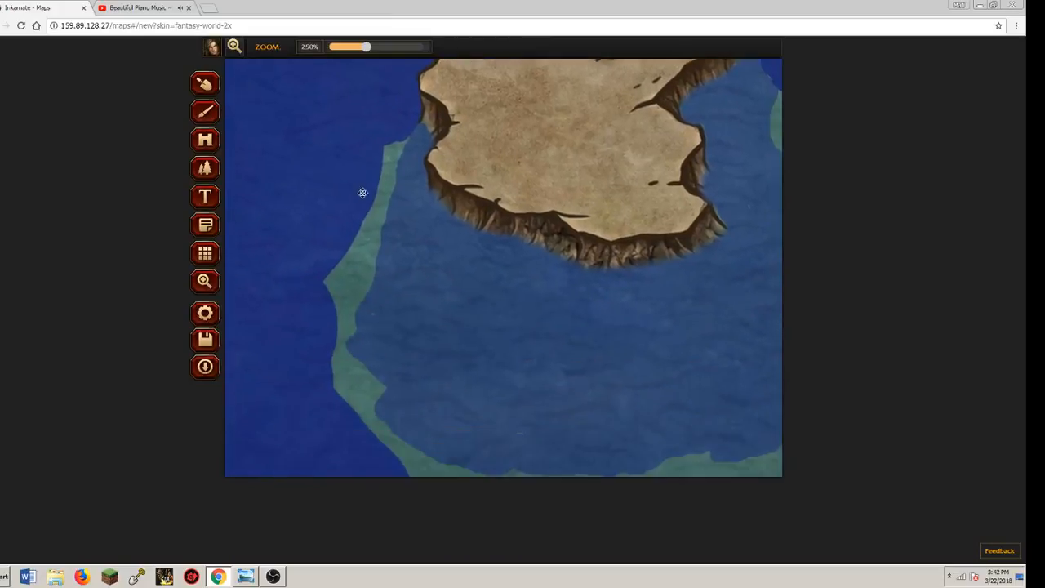
click(208, 117)
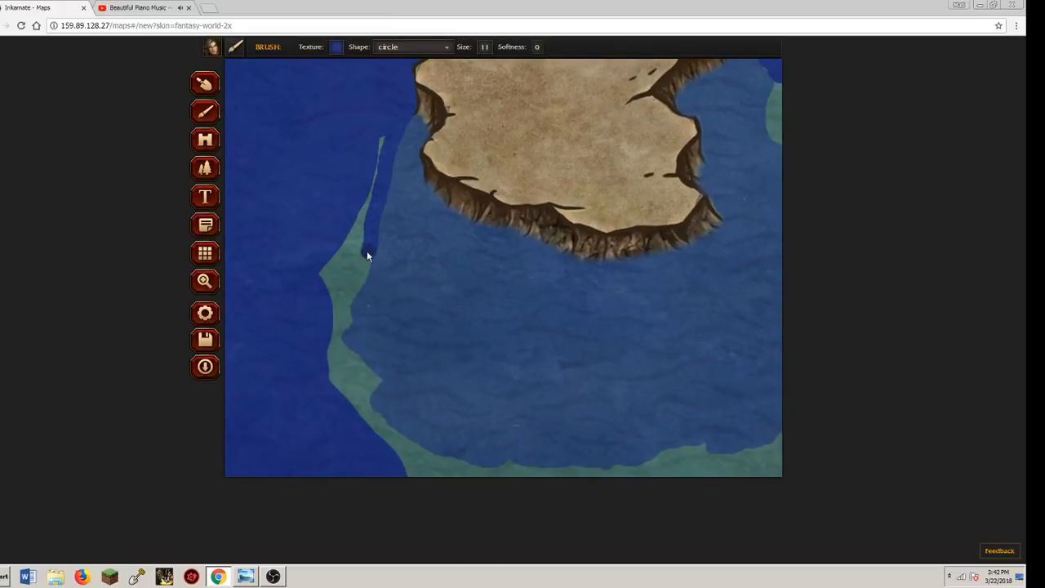
mouse_move(362, 245)
mouse_down()
mouse_move(354, 257)
mouse_move(364, 267)
mouse_up()
mouse_move(347, 313)
mouse_down()
mouse_move(338, 331)
mouse_move(338, 264)
mouse_up()
mouse_move(375, 167)
mouse_down()
mouse_move(330, 288)
mouse_move(334, 256)
mouse_move(362, 233)
mouse_move(335, 297)
mouse_up()
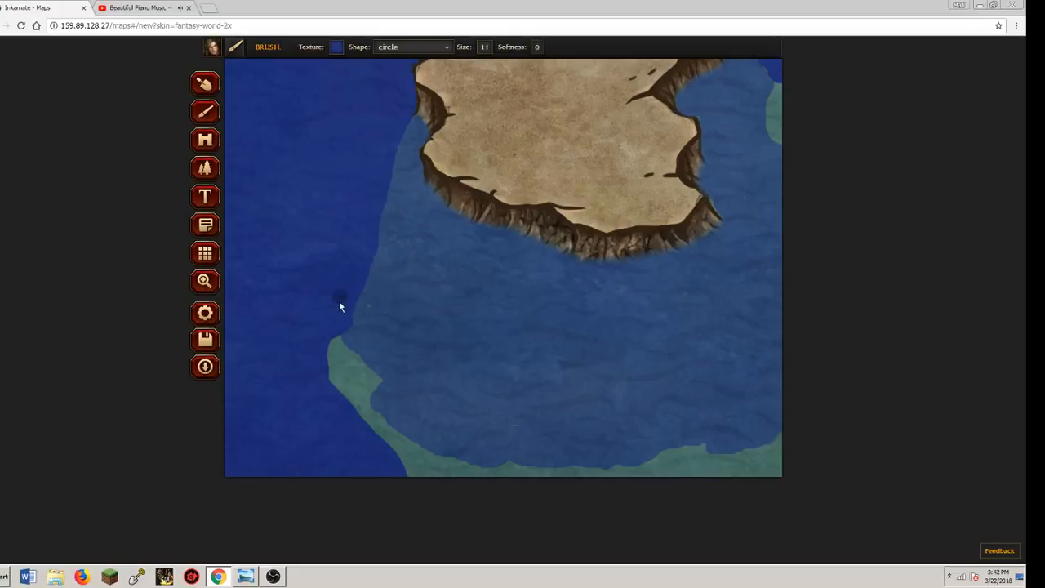
drag(335, 344, 366, 377)
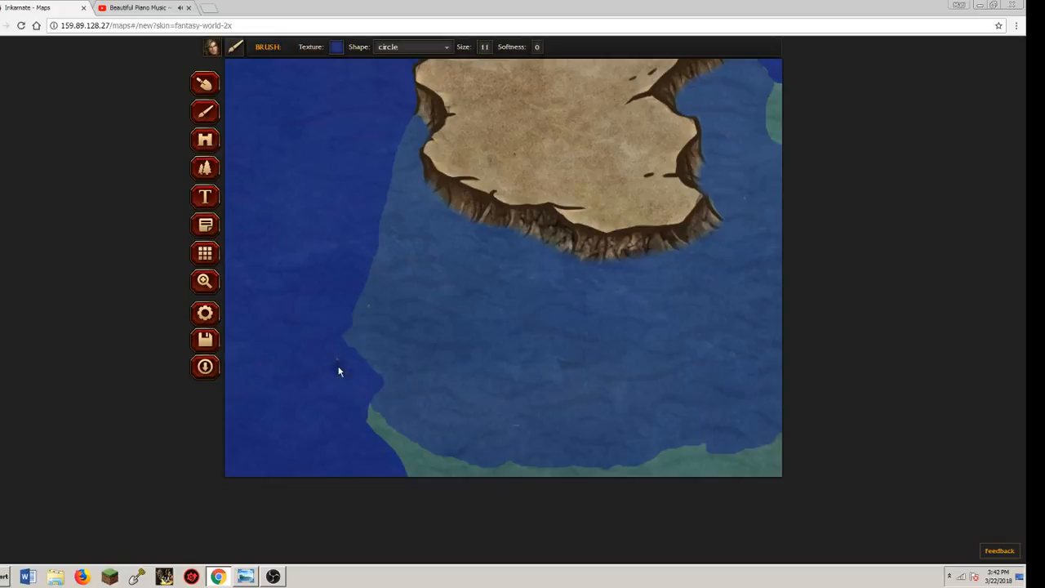
Cover the teal band along the southern edge of the submerged cliff area with dark blue
click(205, 280)
scroll(243, 137, down, 3)
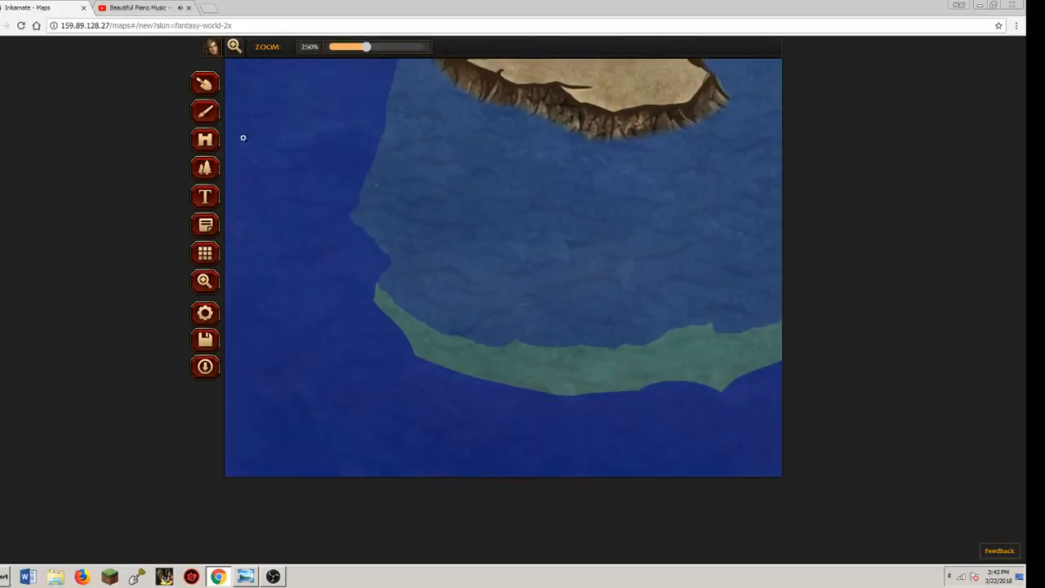
click(205, 112)
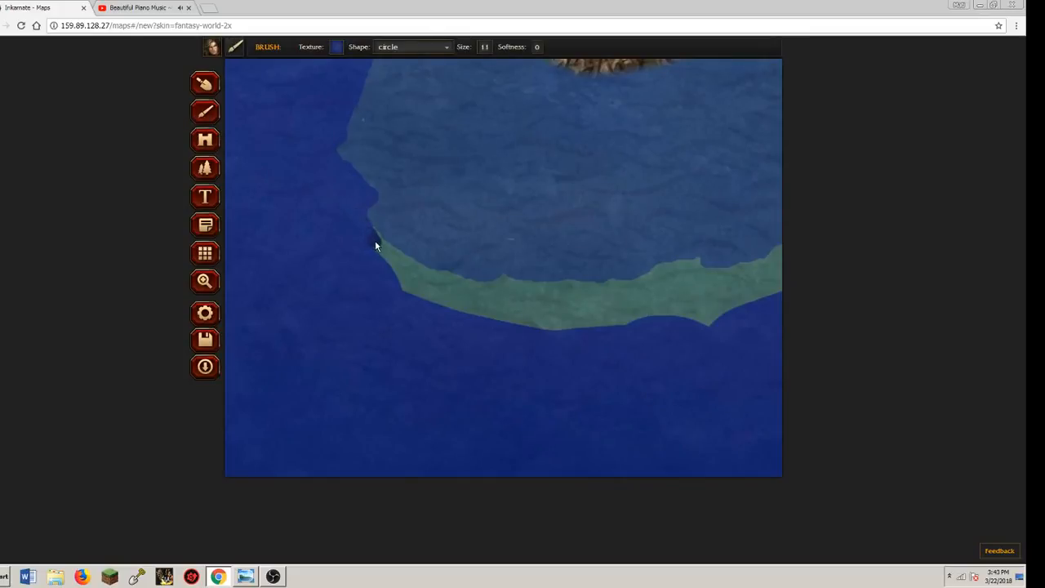
drag(467, 295, 482, 295)
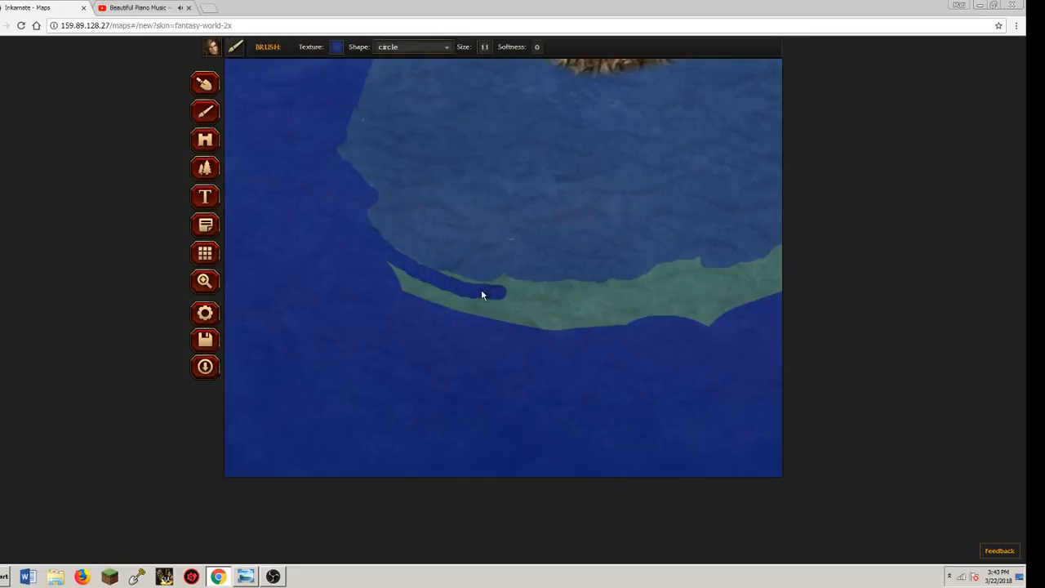
mouse_move(380, 268)
mouse_down()
mouse_move(521, 329)
mouse_move(713, 356)
mouse_move(473, 309)
mouse_move(507, 286)
mouse_move(571, 289)
mouse_move(515, 289)
mouse_move(649, 323)
mouse_move(572, 300)
mouse_up()
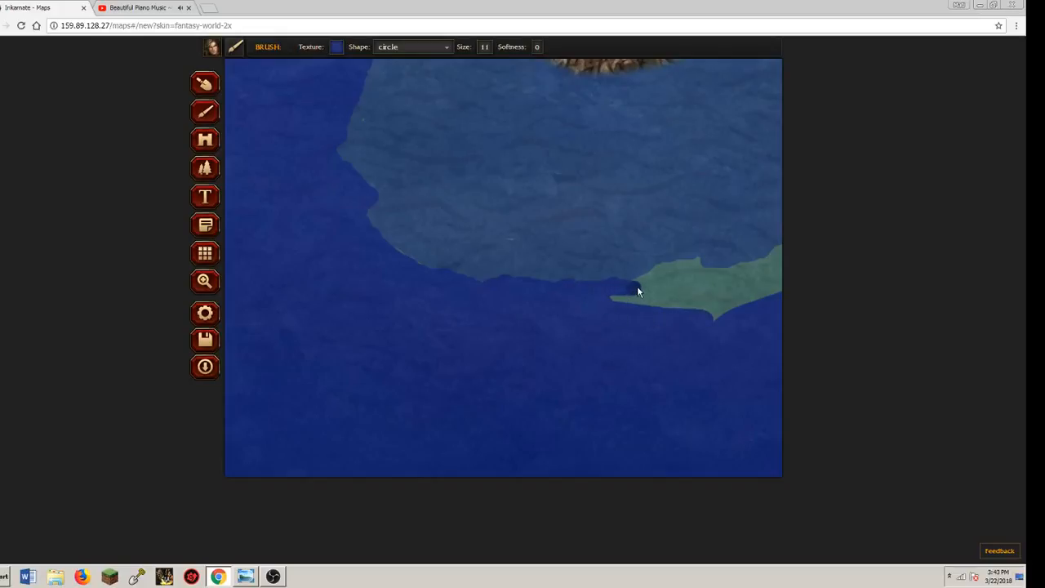
mouse_move(665, 278)
mouse_down()
mouse_move(700, 264)
mouse_move(632, 290)
mouse_move(675, 287)
mouse_move(626, 290)
mouse_move(652, 280)
mouse_move(624, 298)
mouse_move(754, 306)
mouse_move(720, 316)
mouse_move(688, 276)
mouse_move(773, 268)
mouse_up()
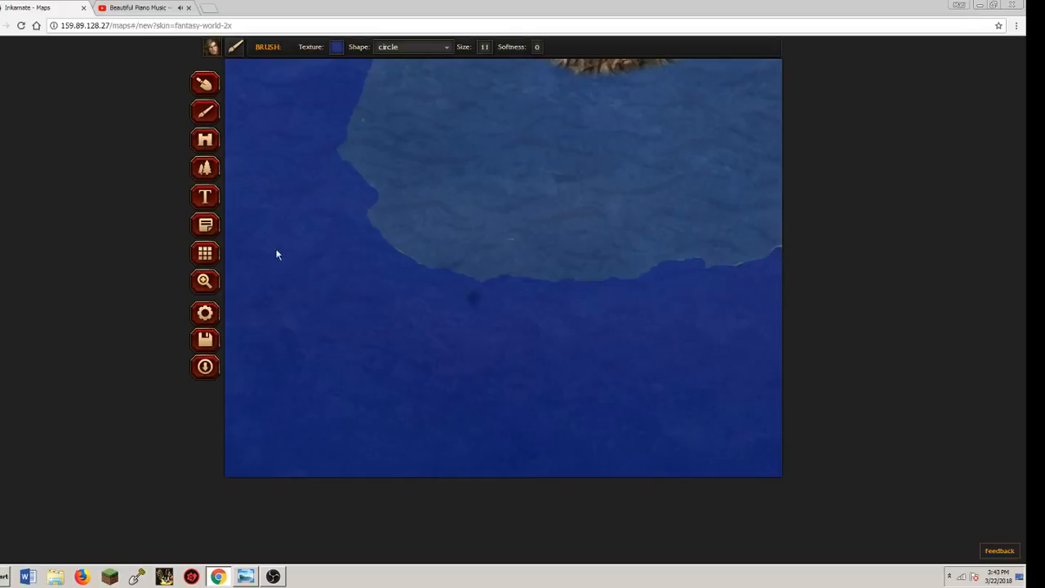
Cover the teal strip around the southeast corner and lower eastern edge of the submerged area with dark blue
click(205, 280)
mouse_move(630, 237)
mouse_down()
mouse_move(511, 268)
mouse_move(471, 267)
mouse_up()
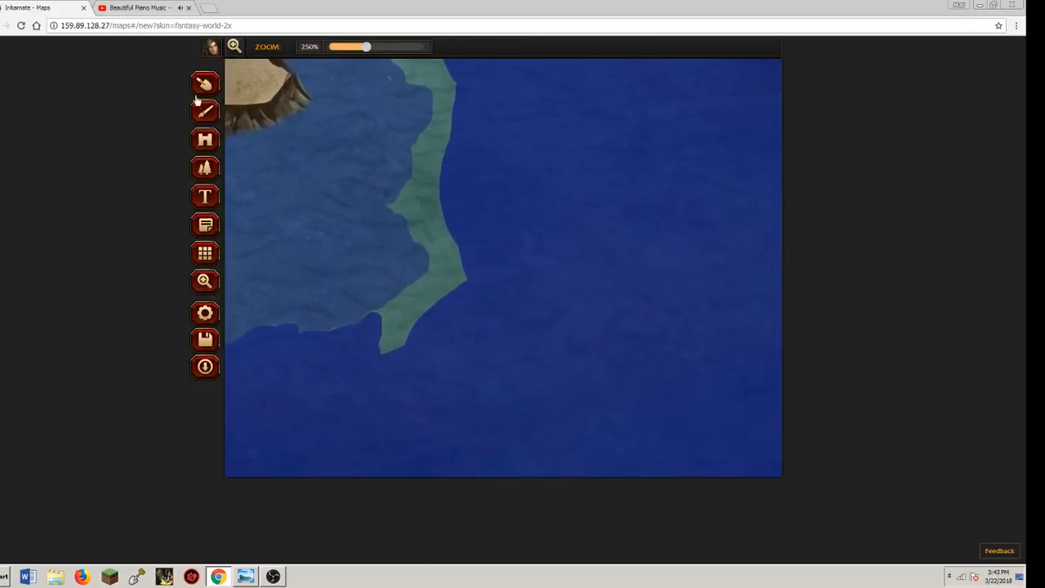
click(204, 112)
drag(416, 292, 404, 304)
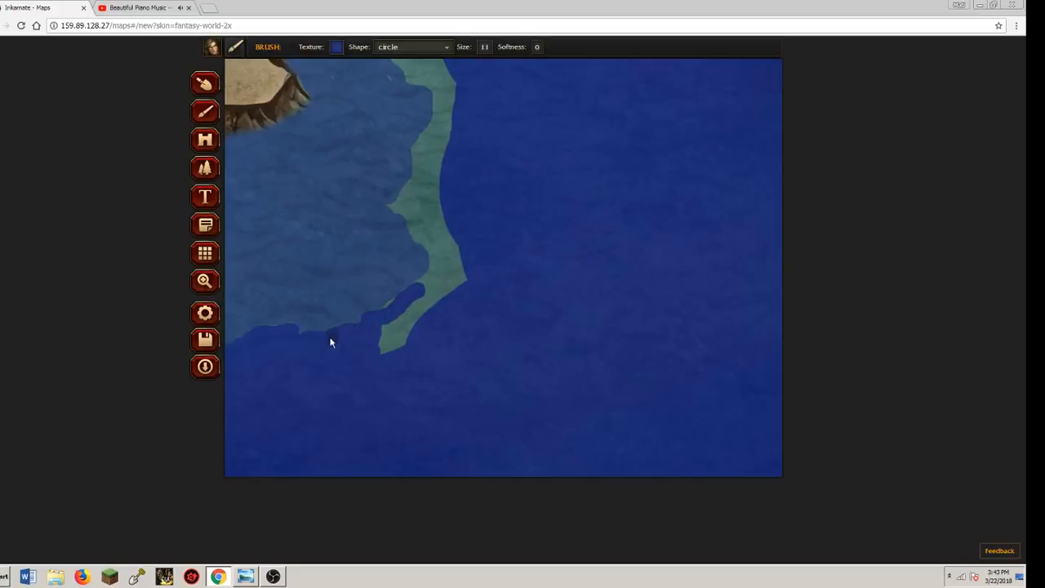
mouse_move(385, 319)
mouse_down()
mouse_move(463, 278)
mouse_move(432, 286)
mouse_up()
mouse_move(388, 335)
mouse_down()
mouse_move(419, 318)
mouse_move(395, 346)
mouse_move(456, 257)
mouse_up()
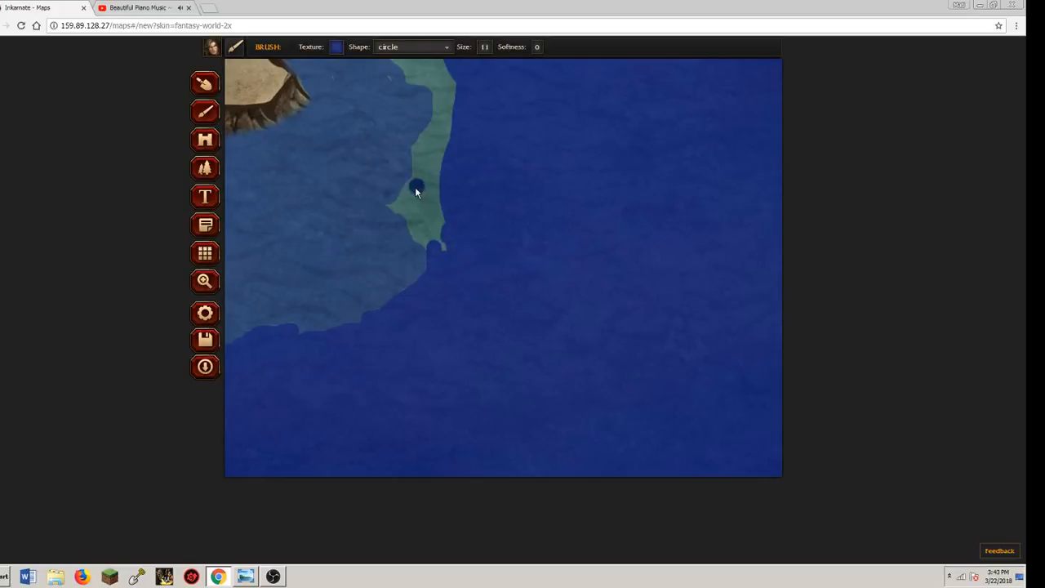
mouse_move(406, 203)
mouse_down()
mouse_move(399, 214)
mouse_move(413, 227)
mouse_up()
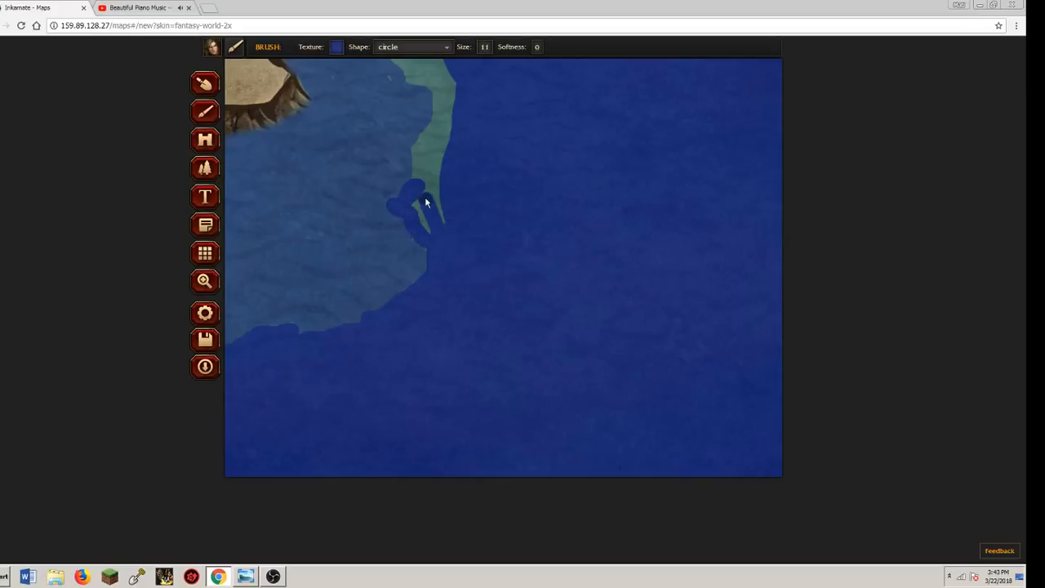
mouse_move(424, 152)
mouse_down()
mouse_move(436, 126)
mouse_move(421, 152)
mouse_move(427, 226)
mouse_move(450, 210)
mouse_move(436, 158)
mouse_move(454, 118)
mouse_move(435, 221)
mouse_up()
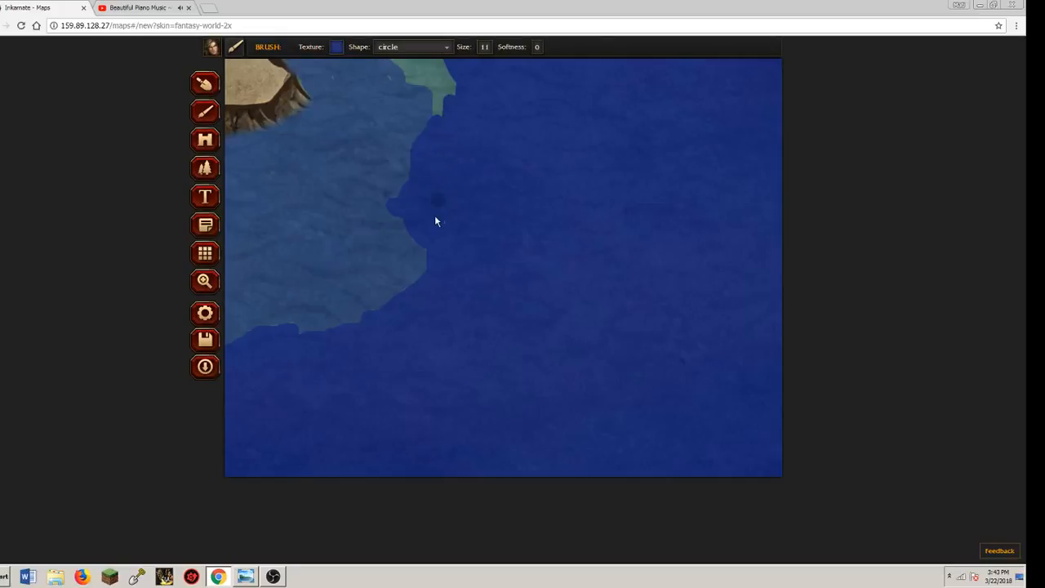
Paint dark blue over the last teal patches east of the island, up to the edge of the lighter water
click(206, 284)
drag(294, 164, 313, 321)
click(205, 112)
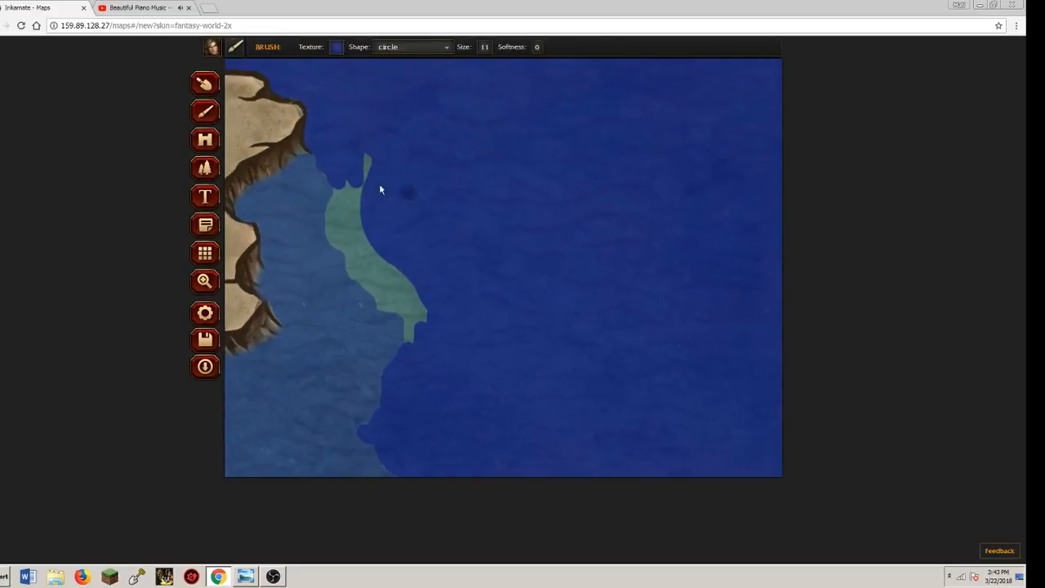
click(367, 159)
mouse_move(362, 258)
mouse_down()
mouse_move(361, 213)
mouse_move(340, 197)
mouse_move(356, 263)
mouse_up()
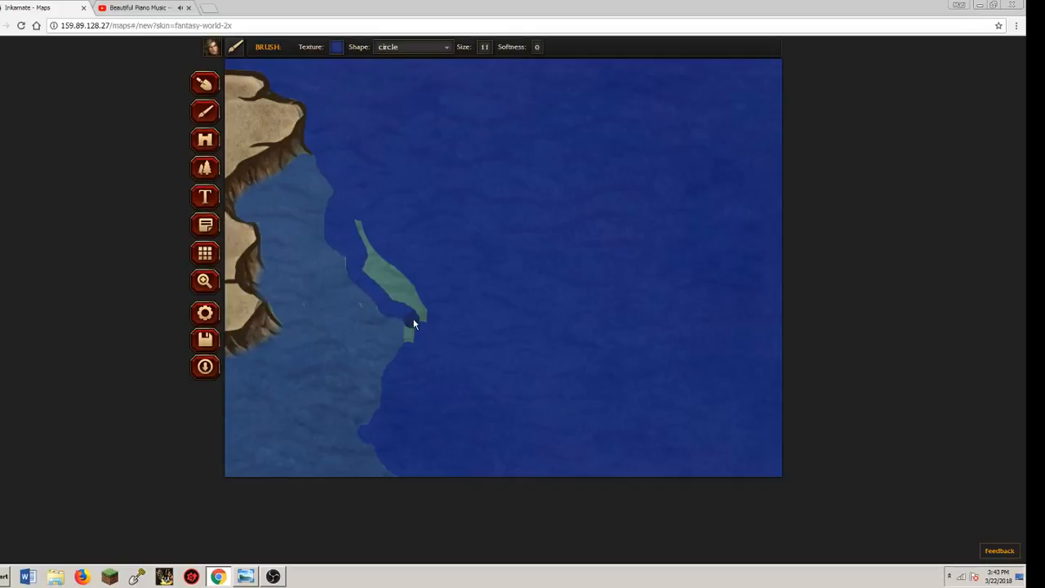
drag(415, 341, 413, 335)
drag(422, 321, 359, 219)
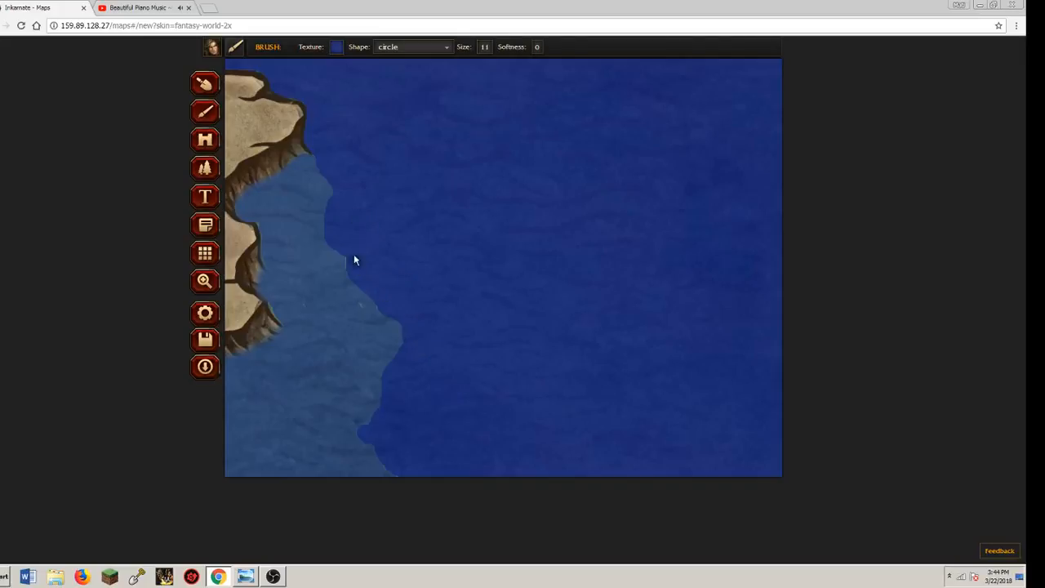
Draw thin dark blue crack lines across the lighter submerged cliff area with brush size 1
click(205, 281)
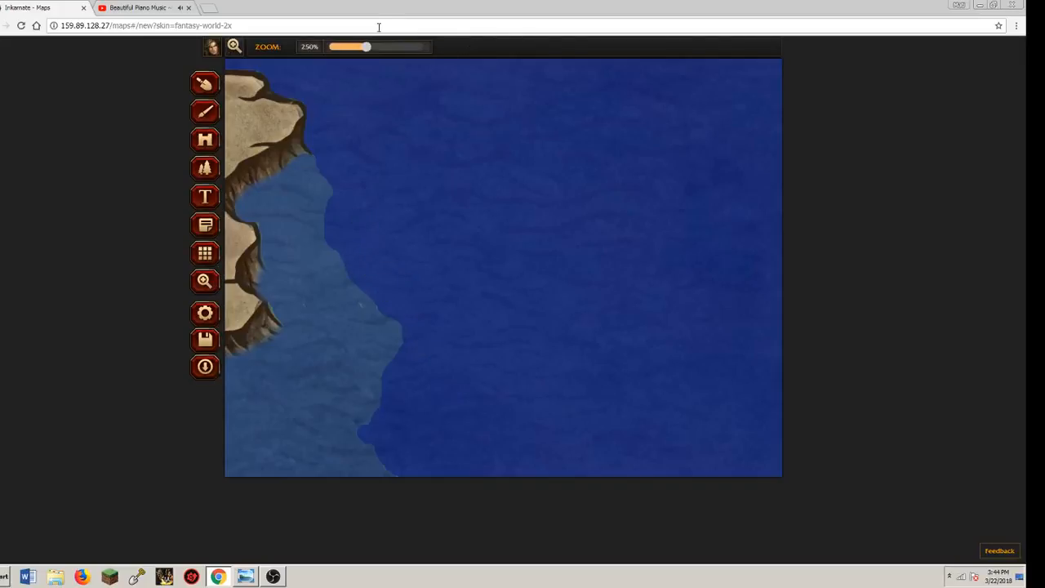
drag(364, 47, 329, 47)
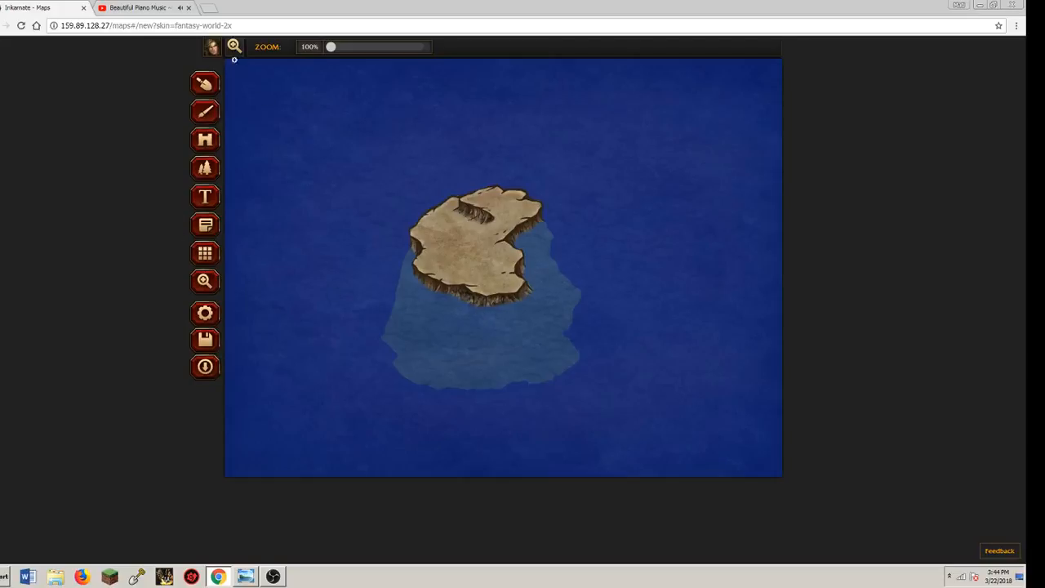
click(205, 112)
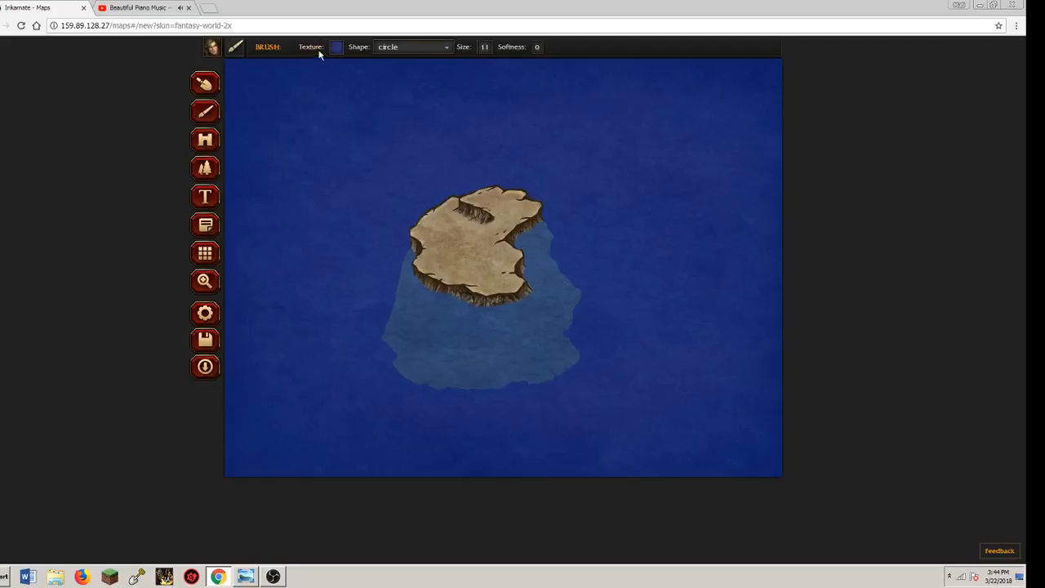
click(484, 49)
drag(469, 63, 436, 63)
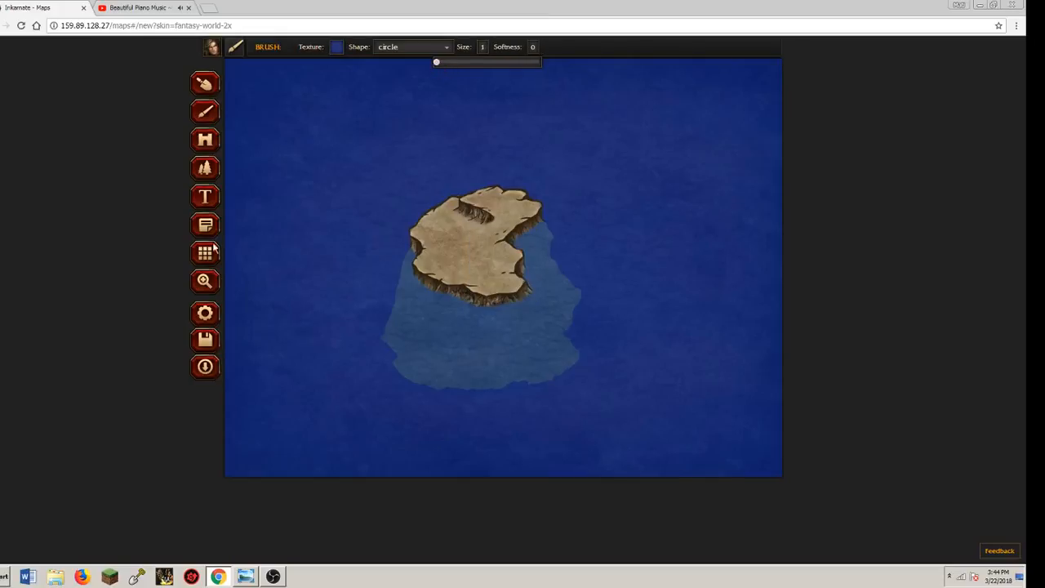
click(211, 281)
scroll(407, 294, up, 5)
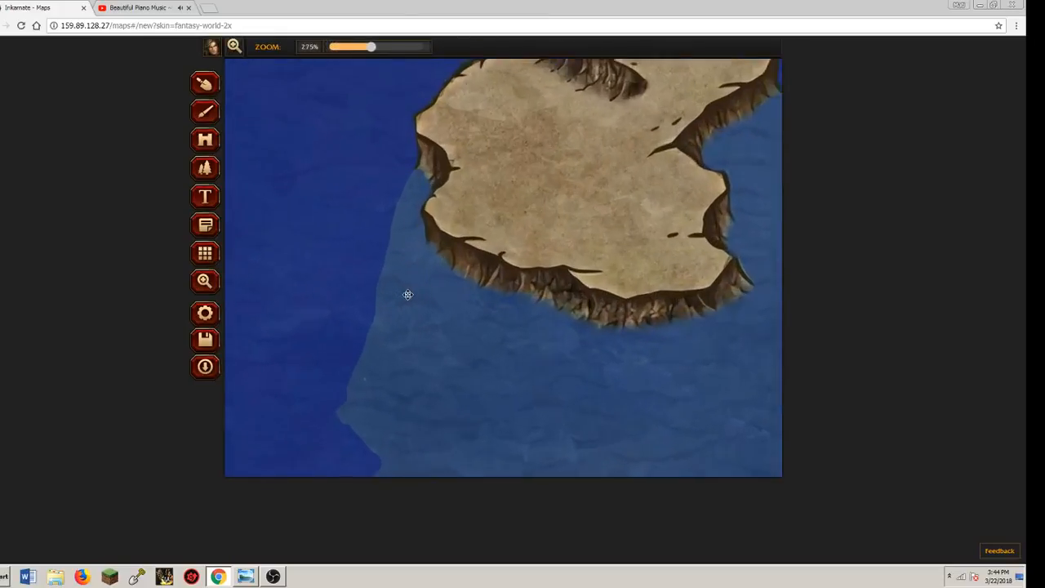
drag(408, 294, 250, 152)
click(207, 113)
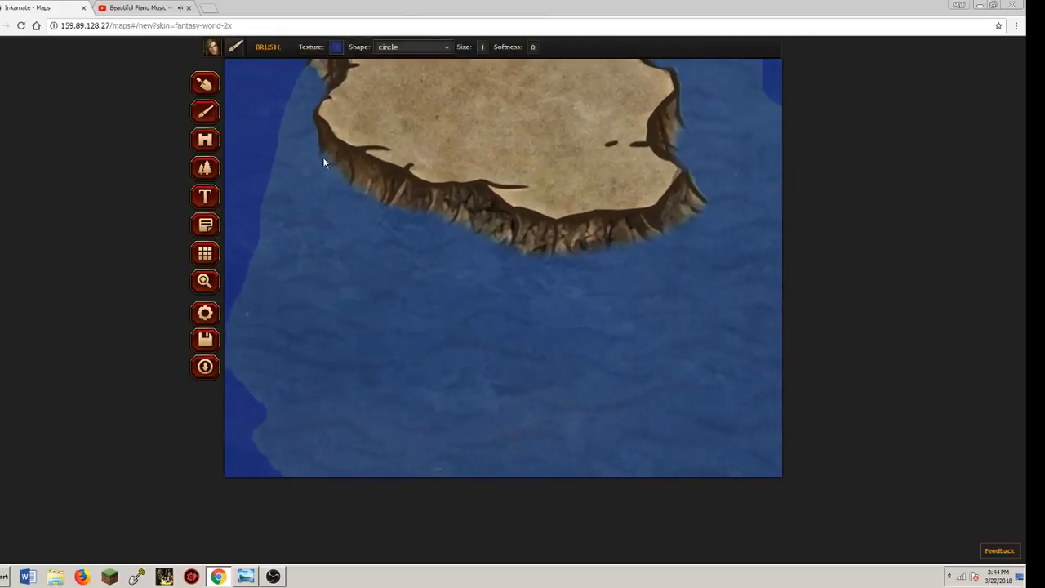
drag(316, 178, 282, 242)
drag(279, 396, 266, 410)
drag(345, 268, 351, 253)
Roughen the outer edge of the submerged cliff area with small dark blue notches, using a slightly larger brush
click(205, 280)
drag(385, 47, 331, 47)
click(202, 115)
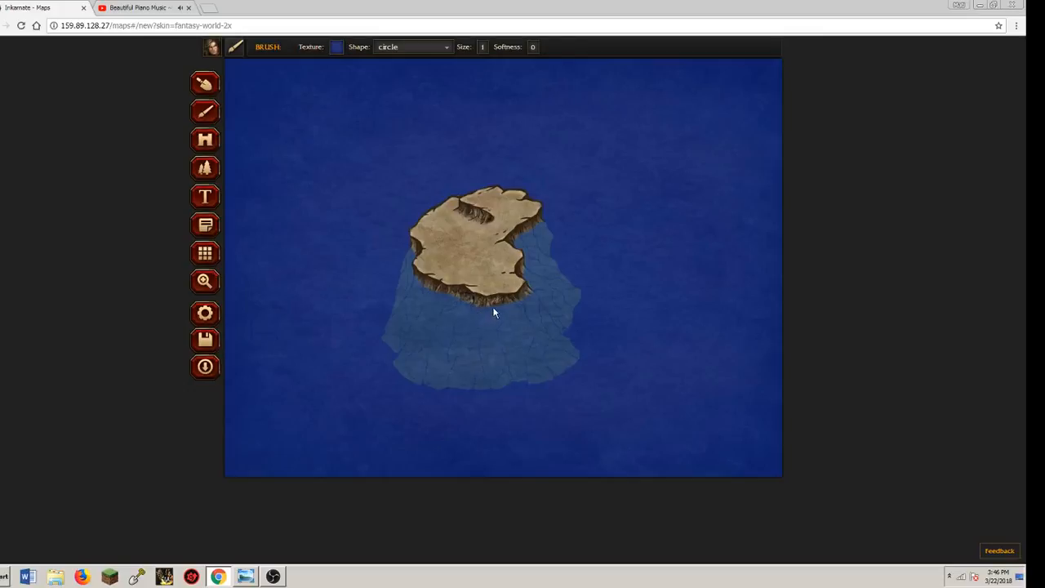
click(483, 47)
drag(434, 63, 441, 63)
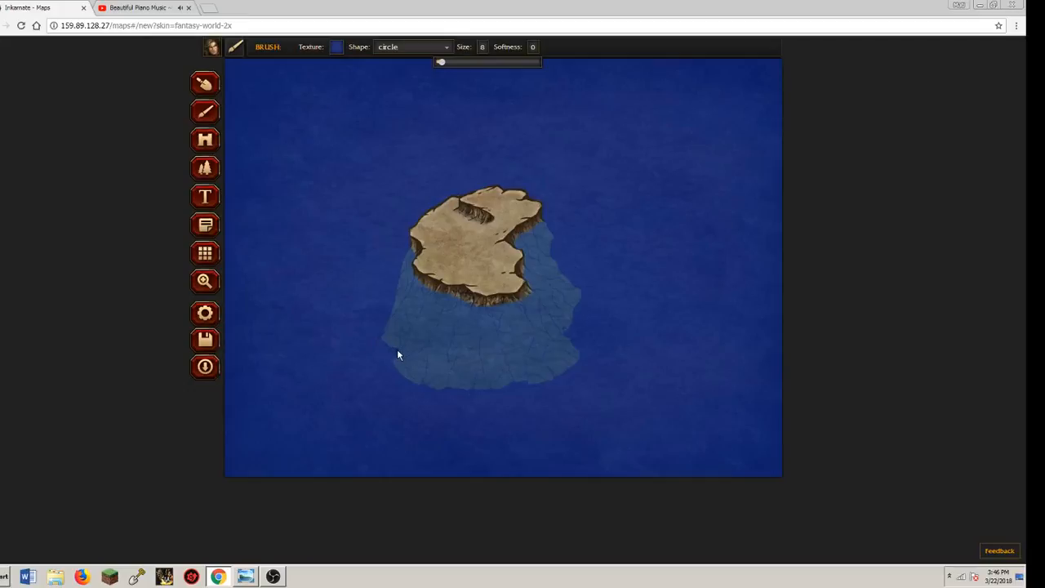
drag(393, 354, 391, 360)
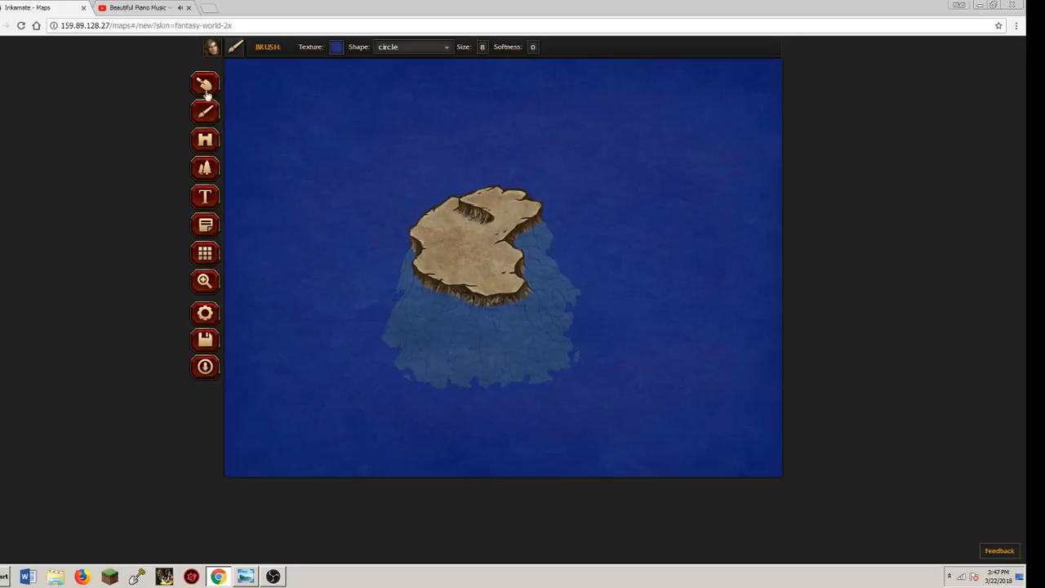
Paint thin dashed wave lines close around the island's coast using a white texture at brush size 1
click(336, 47)
click(390, 124)
click(488, 47)
drag(443, 63, 415, 63)
click(411, 278)
drag(414, 283, 437, 306)
mouse_move(504, 313)
mouse_down()
mouse_move(541, 304)
mouse_move(530, 301)
mouse_move(539, 294)
mouse_up()
drag(406, 237, 401, 261)
drag(540, 257, 544, 298)
mouse_move(390, 253)
mouse_down()
mouse_move(385, 272)
mouse_move(406, 303)
mouse_up()
Add scattered white wave dashes farther out in the deep sea, northwest, west and east of the island
drag(436, 193, 364, 262)
drag(604, 344, 613, 325)
drag(596, 254, 605, 270)
drag(350, 323, 356, 312)
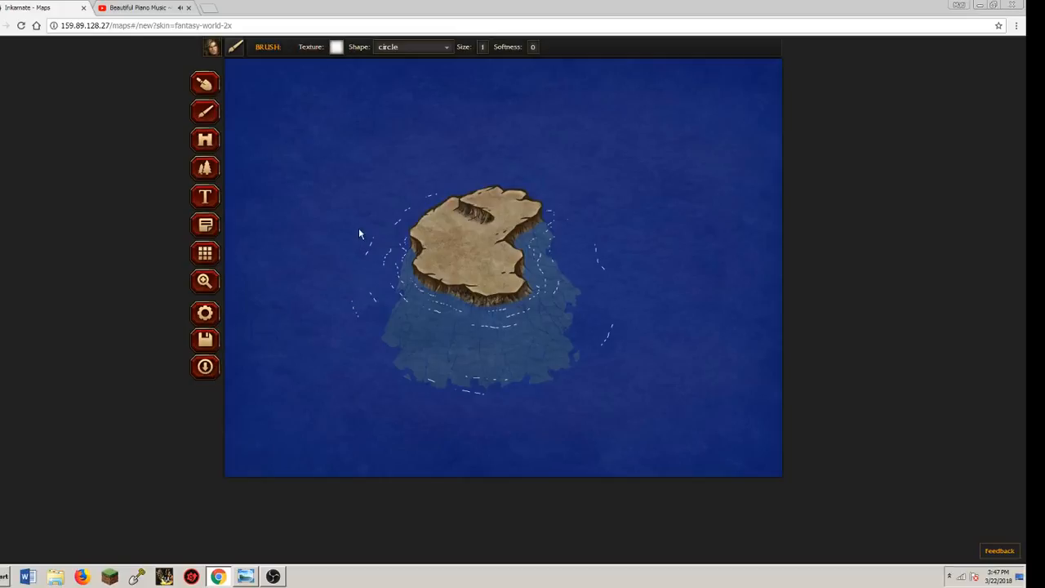